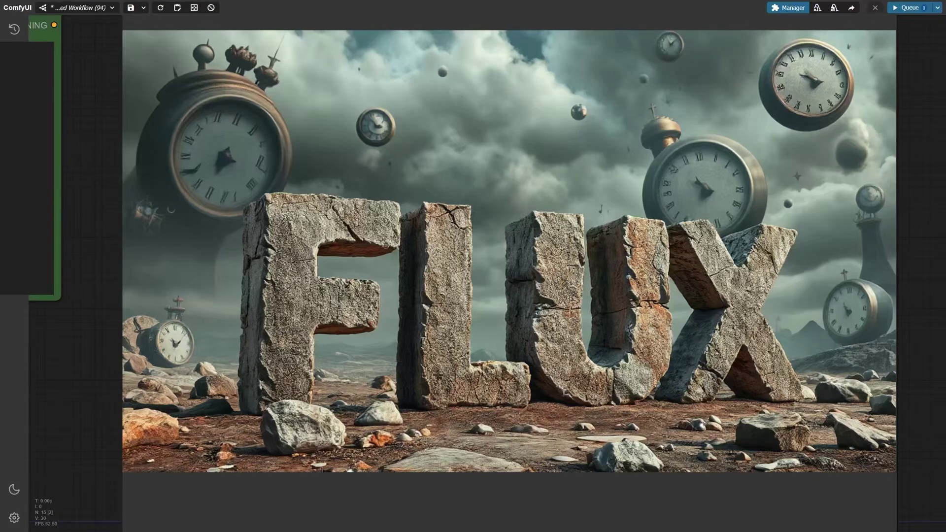
- Pan and zoom the canvas to enlarge the rusty FLUX Save Image preview
{"action": "mouse_move", "coordinate": [438, 376]}
{"action": "left_mouse_down"}
{"action": "mouse_move", "coordinate": [402, 349]}
{"action": "mouse_move", "coordinate": [415, 384]}
{"action": "left_mouse_up"}
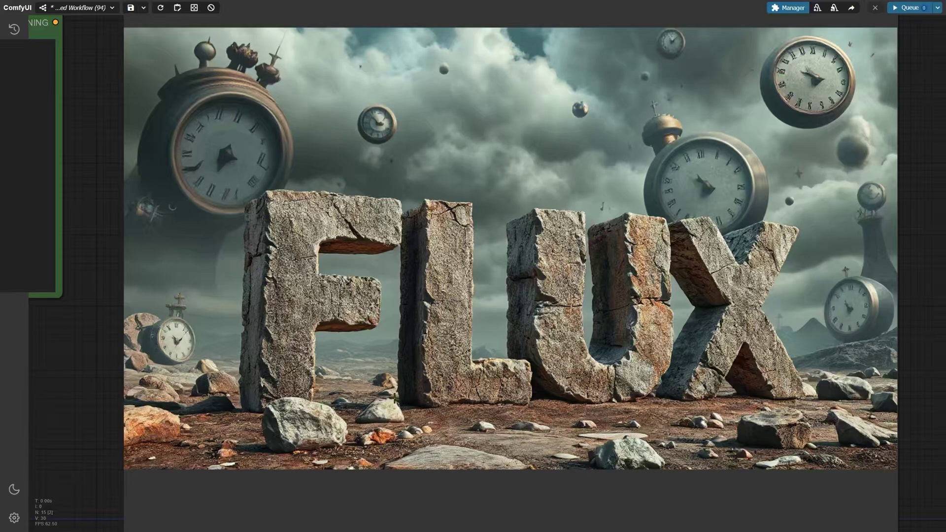
{"action": "left_click_drag", "start_coordinate": [394, 398], "coordinate": [378, 399]}
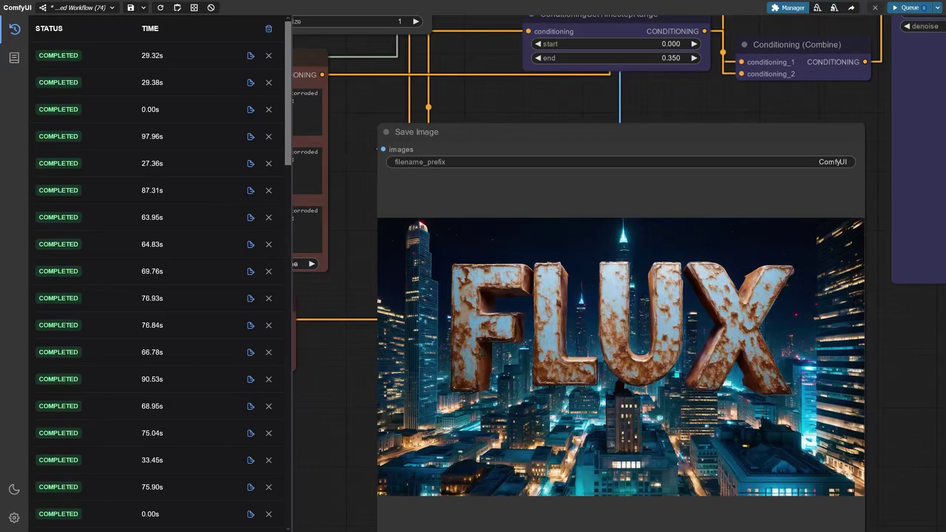
{"action": "left_click_drag", "start_coordinate": [510, 340], "coordinate": [493, 340]}
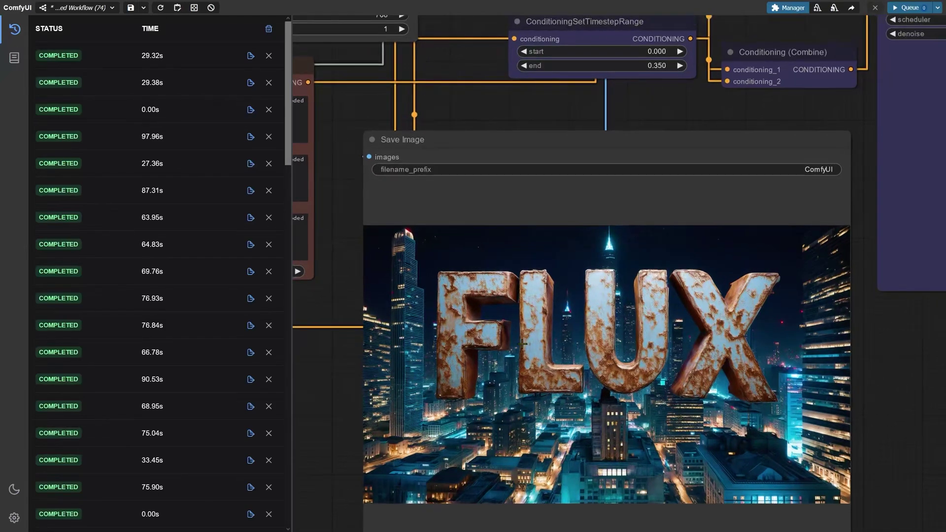
{"action": "scroll", "coordinate": [516, 419], "scroll_direction": "up", "scroll_amount": 2}
{"action": "scroll", "coordinate": [515, 419], "scroll_direction": "up", "scroll_amount": 1}
{"action": "mouse_move", "coordinate": [515, 419]}
{"action": "left_mouse_down"}
{"action": "mouse_move", "coordinate": [476, 375]}
{"action": "mouse_move", "coordinate": [478, 392]}
{"action": "left_mouse_up"}
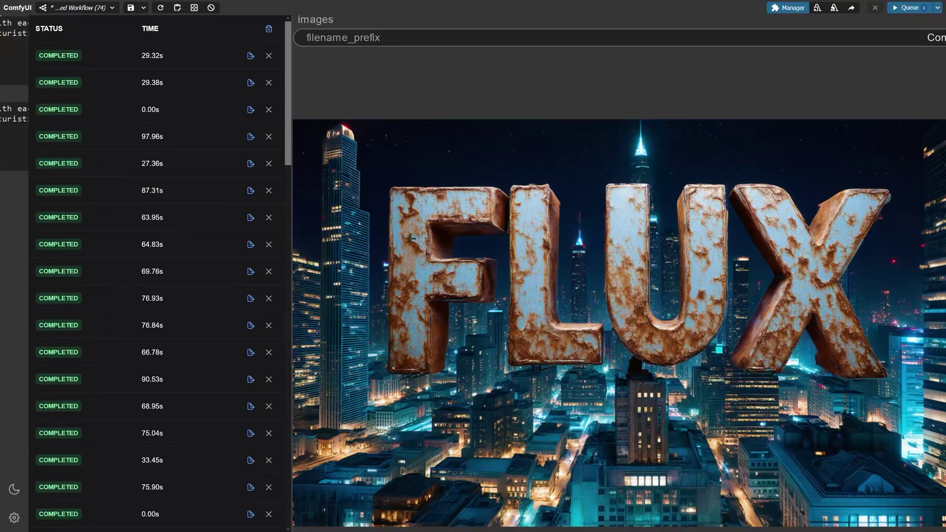
- Load the 29.38s run from the queue history and zoom over its output
{"action": "left_click", "coordinate": [251, 83]}
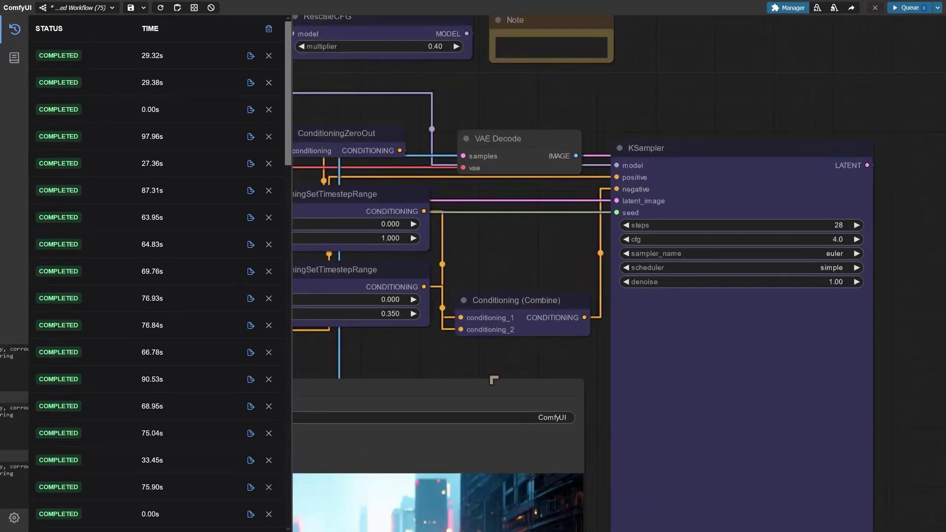
{"action": "scroll", "coordinate": [507, 350], "scroll_direction": "up", "scroll_amount": 3}
{"action": "scroll", "coordinate": [460, 487], "scroll_direction": "up", "scroll_amount": 4}
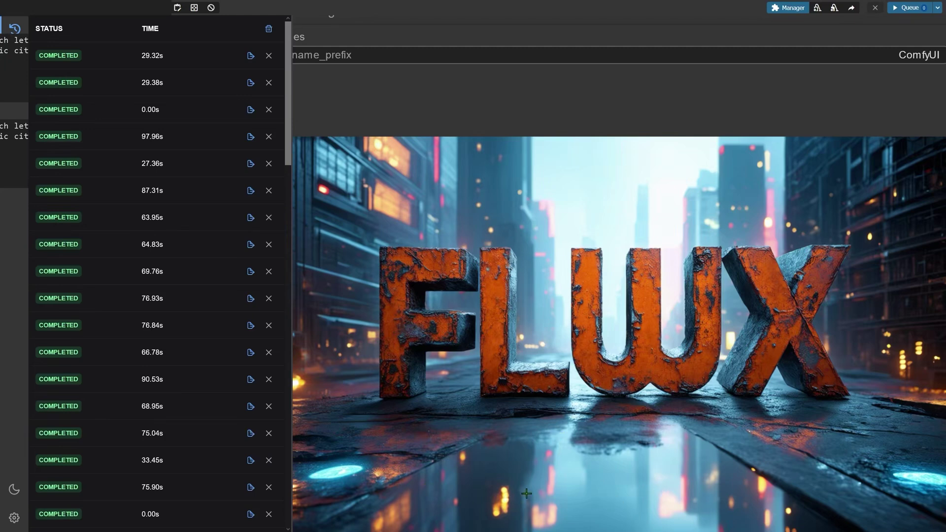
{"action": "scroll", "coordinate": [523, 192], "scroll_direction": "up", "scroll_amount": 3}
{"action": "scroll", "coordinate": [542, 350], "scroll_direction": "down", "scroll_amount": 1}
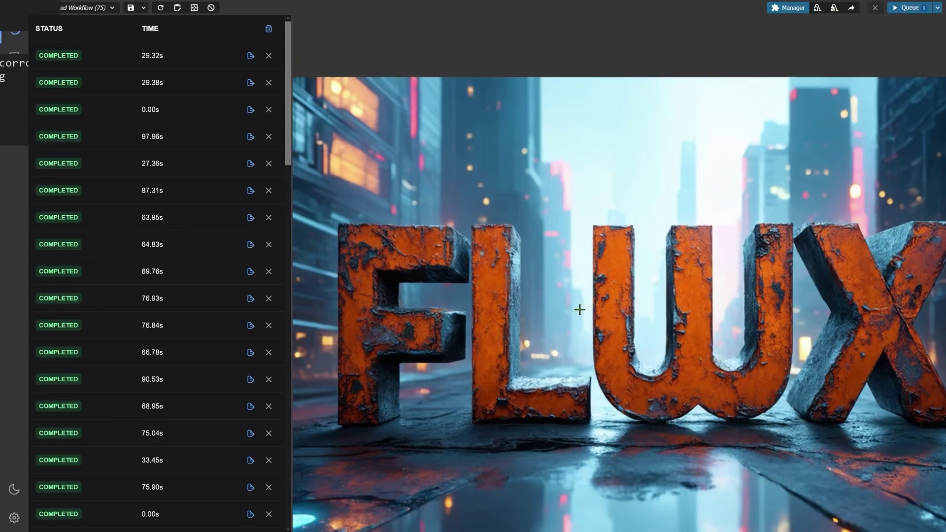
{"action": "scroll", "coordinate": [560, 373], "scroll_direction": "down", "scroll_amount": 1}
{"action": "scroll", "coordinate": [621, 381], "scroll_direction": "down", "scroll_amount": 1}
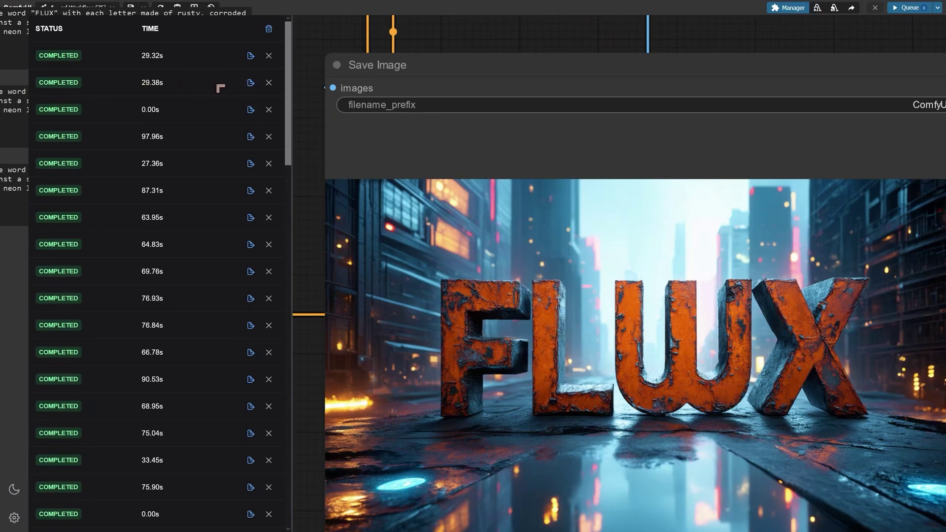
- Reload the 29.38s run, then load the 0.00s run and zoom into its riveted FLUX preview
{"action": "left_click", "coordinate": [251, 83]}
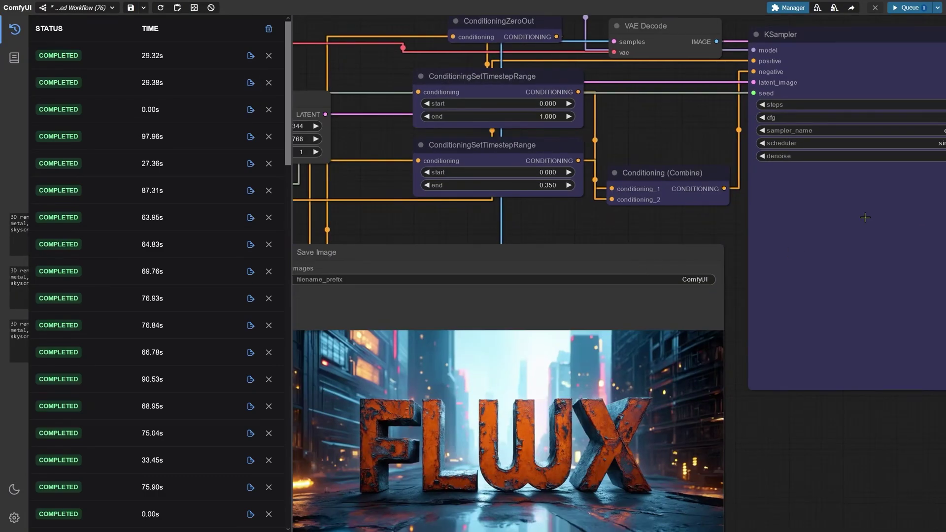
{"action": "left_click", "coordinate": [251, 109]}
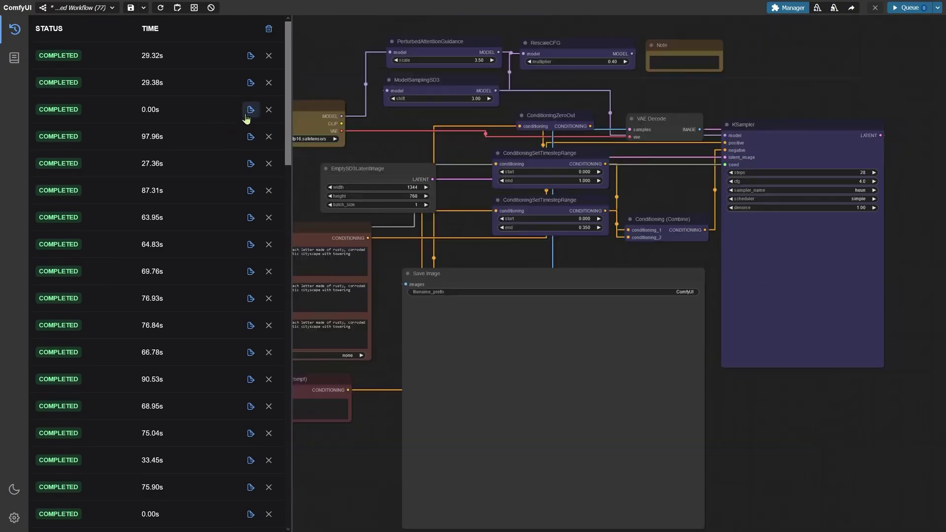
{"action": "scroll", "coordinate": [486, 314], "scroll_direction": "up", "scroll_amount": 2}
{"action": "scroll", "coordinate": [468, 321], "scroll_direction": "up", "scroll_amount": 3}
{"action": "scroll", "coordinate": [443, 327], "scroll_direction": "up", "scroll_amount": 1}
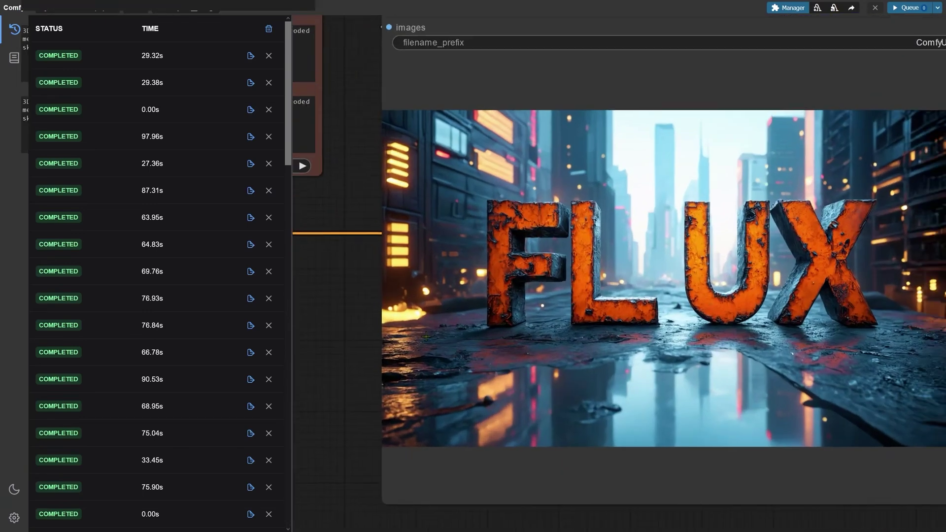
{"action": "scroll", "coordinate": [429, 333], "scroll_direction": "up", "scroll_amount": 2}
{"action": "scroll", "coordinate": [429, 333], "scroll_direction": "up", "scroll_amount": 2}
{"action": "scroll", "coordinate": [492, 370], "scroll_direction": "right", "scroll_amount": 3}
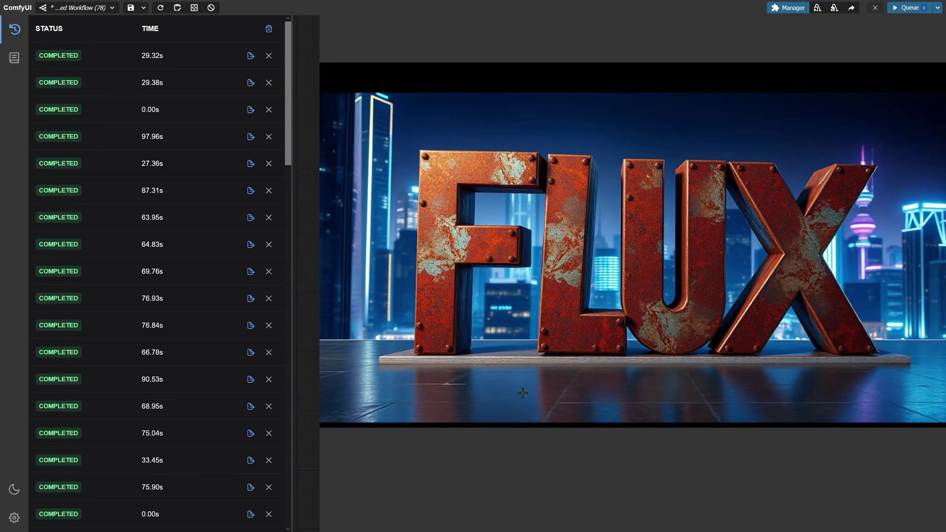
{"action": "scroll", "coordinate": [523, 393], "scroll_direction": "up", "scroll_amount": 3}
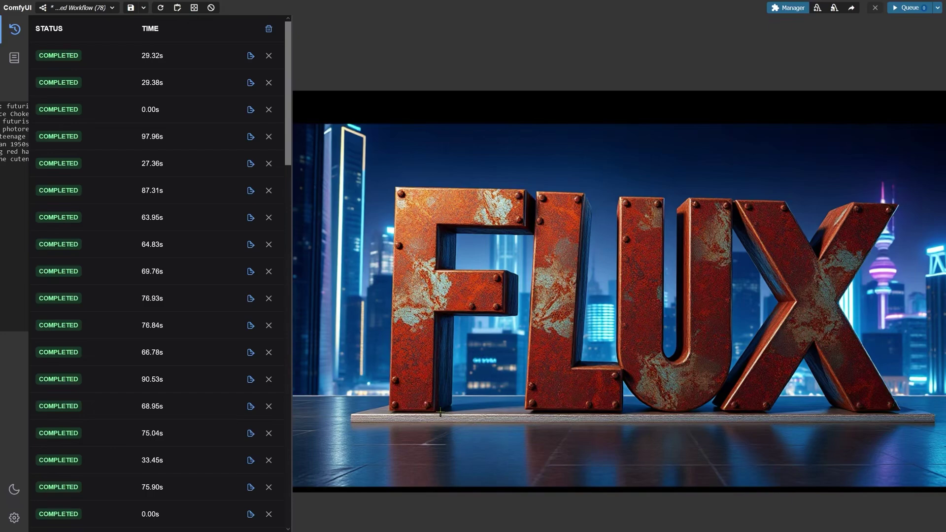
{"action": "scroll", "coordinate": [450, 345], "scroll_direction": "up", "scroll_amount": 2}
{"action": "scroll", "coordinate": [437, 310], "scroll_direction": "up", "scroll_amount": 2}
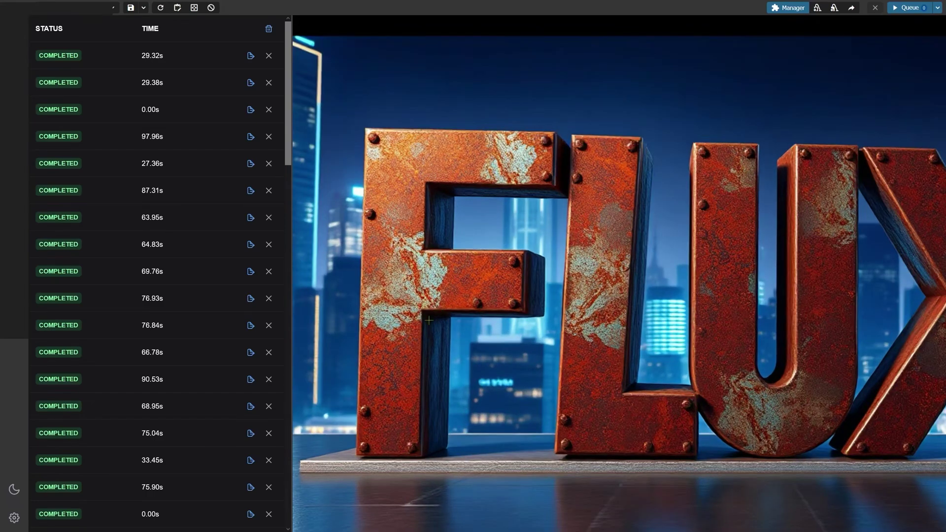
{"action": "scroll", "coordinate": [431, 336], "scroll_direction": "down", "scroll_amount": 3}
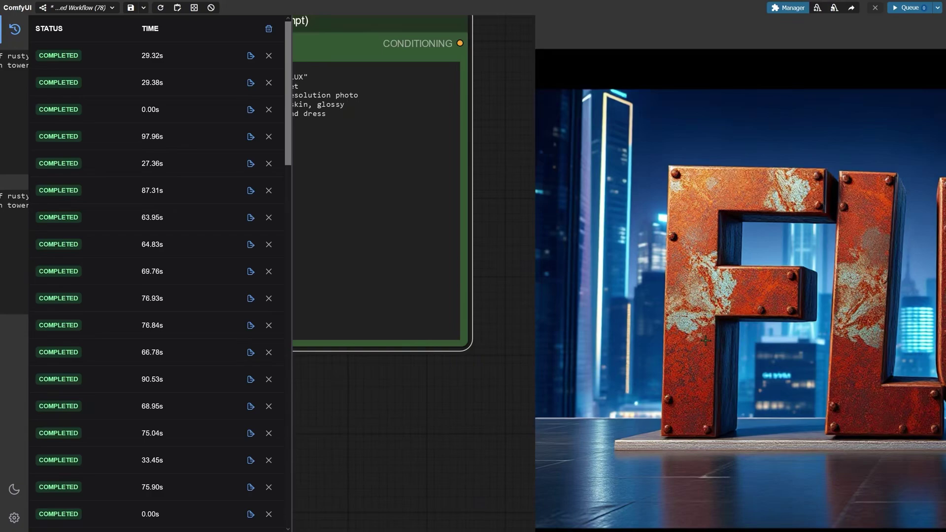
{"action": "scroll", "coordinate": [507, 393], "scroll_direction": "down", "scroll_amount": 3}
{"action": "scroll", "coordinate": [426, 173], "scroll_direction": "up", "scroll_amount": 3}
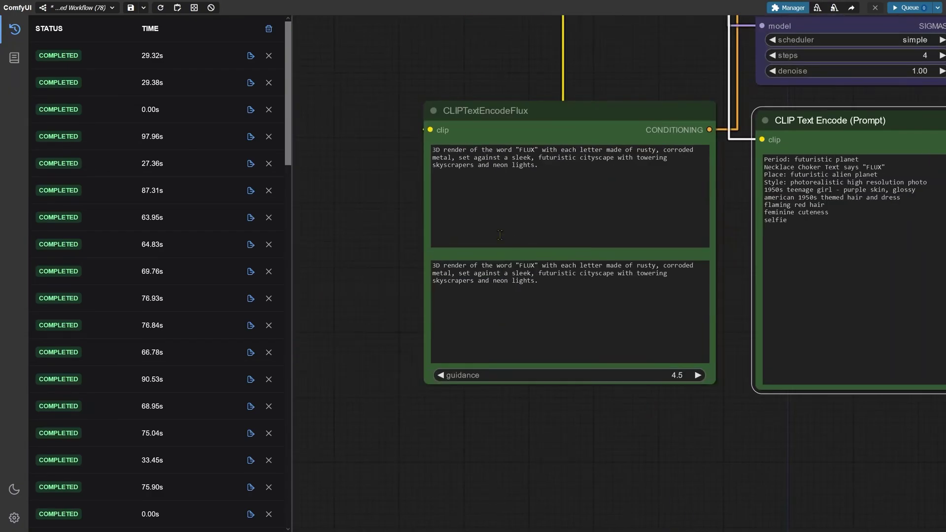
{"action": "scroll", "coordinate": [413, 171], "scroll_direction": "up", "scroll_amount": 1}
{"action": "scroll", "coordinate": [413, 171], "scroll_direction": "up", "scroll_amount": 2}
{"action": "left_click", "coordinate": [434, 183]}
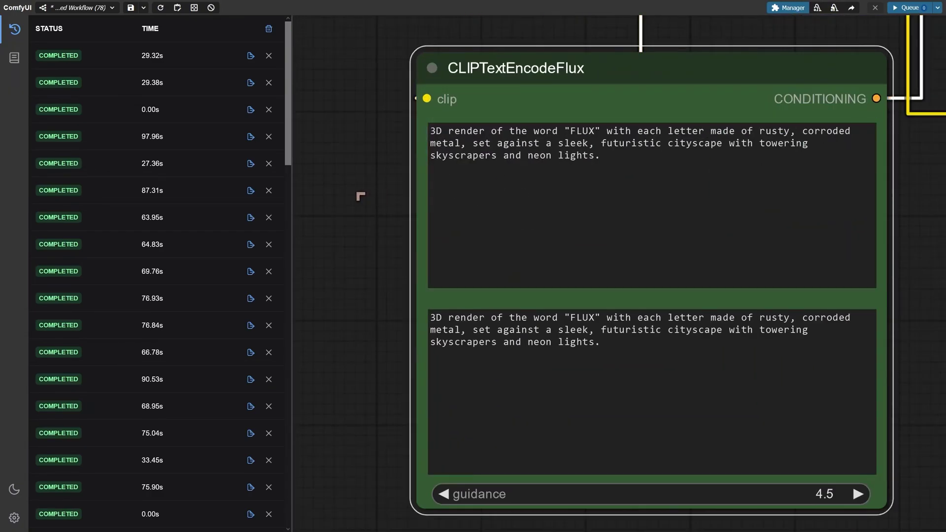
{"action": "scroll", "coordinate": [293, 221], "scroll_direction": "up", "scroll_amount": 3}
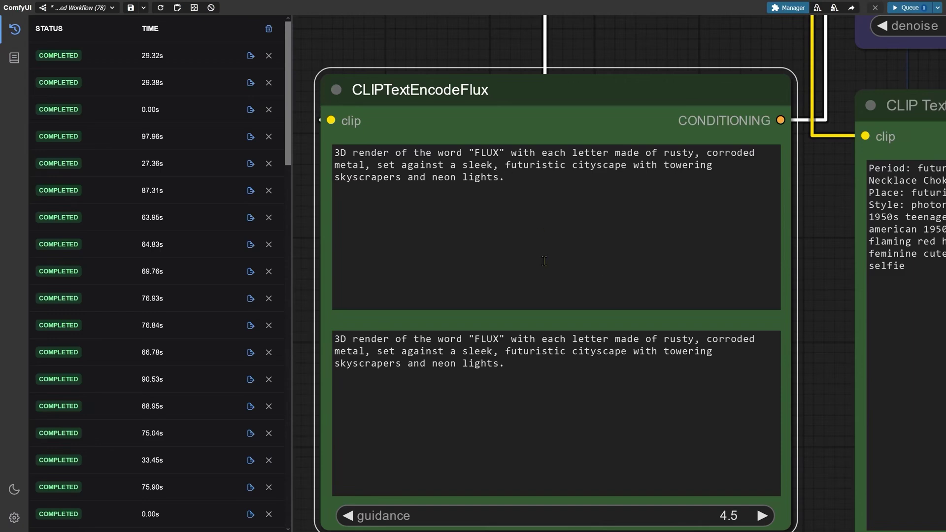
{"action": "scroll", "coordinate": [823, 261], "scroll_direction": "down", "scroll_amount": 3}
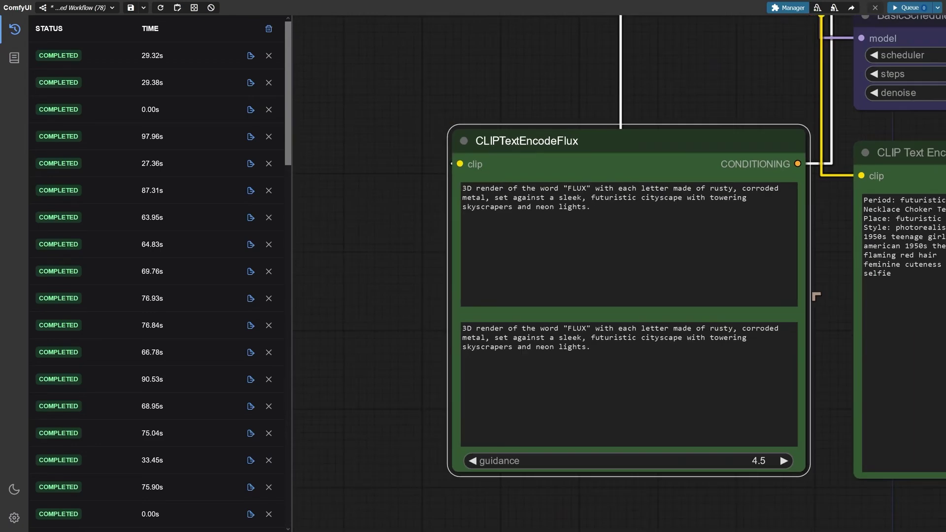
{"action": "left_click_drag", "start_coordinate": [817, 295], "coordinate": [517, 306]}
{"action": "scroll", "coordinate": [517, 305], "scroll_direction": "up", "scroll_amount": 2}
{"action": "left_click_drag", "start_coordinate": [759, 355], "coordinate": [355, 297]}
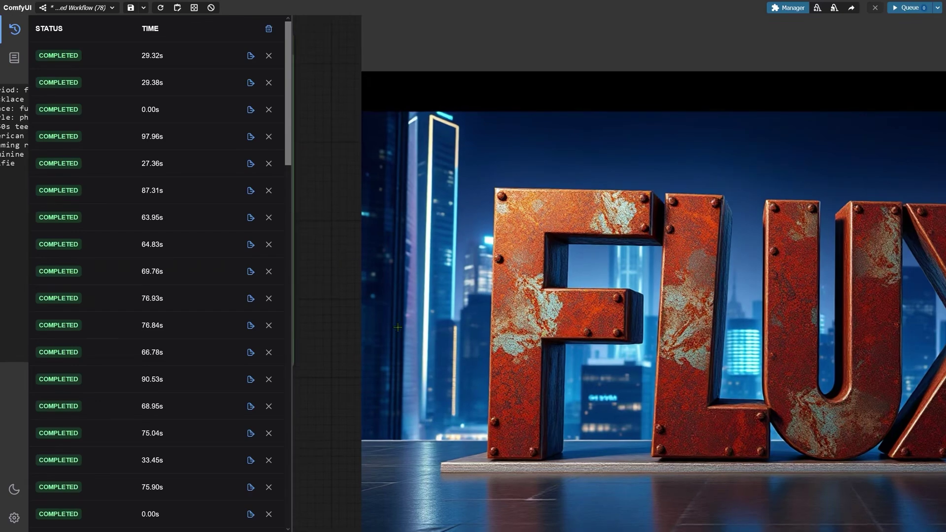
{"action": "left_click_drag", "start_coordinate": [419, 326], "coordinate": [335, 344]}
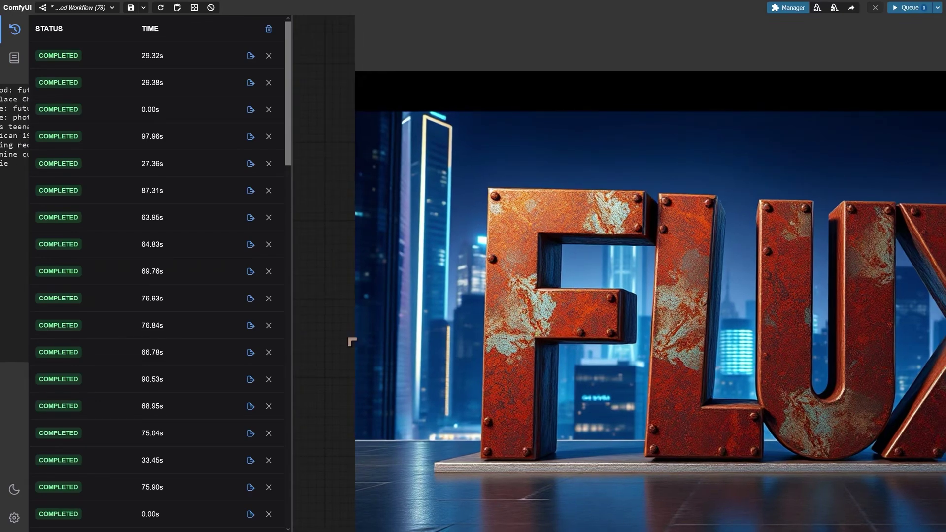
{"action": "scroll", "coordinate": [335, 343], "scroll_direction": "down", "scroll_amount": 1}
{"action": "scroll", "coordinate": [335, 344], "scroll_direction": "down", "scroll_amount": 1}
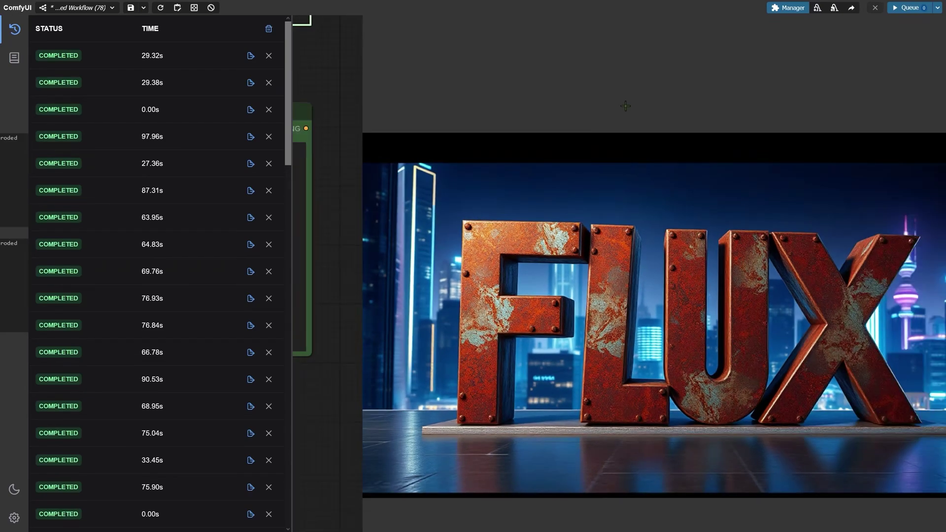
{"action": "scroll", "coordinate": [732, 243], "scroll_direction": "up", "scroll_amount": 2}
{"action": "scroll", "coordinate": [731, 242], "scroll_direction": "up", "scroll_amount": 2}
{"action": "scroll", "coordinate": [731, 243], "scroll_direction": "down", "scroll_amount": 1}
{"action": "left_click_drag", "start_coordinate": [670, 126], "coordinate": [654, 77]}
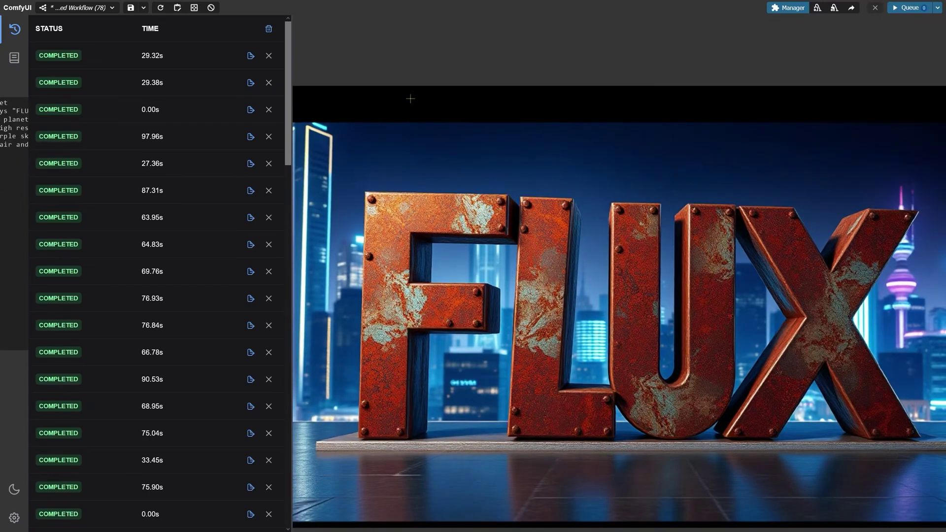
{"action": "left_click_drag", "start_coordinate": [448, 76], "coordinate": [470, 53]}
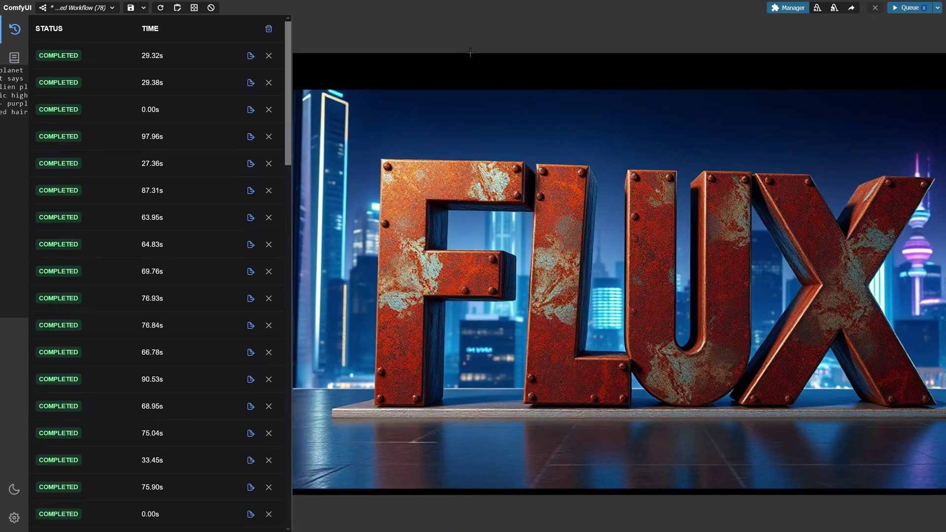
{"action": "scroll", "coordinate": [433, 505], "scroll_direction": "down", "scroll_amount": 2}
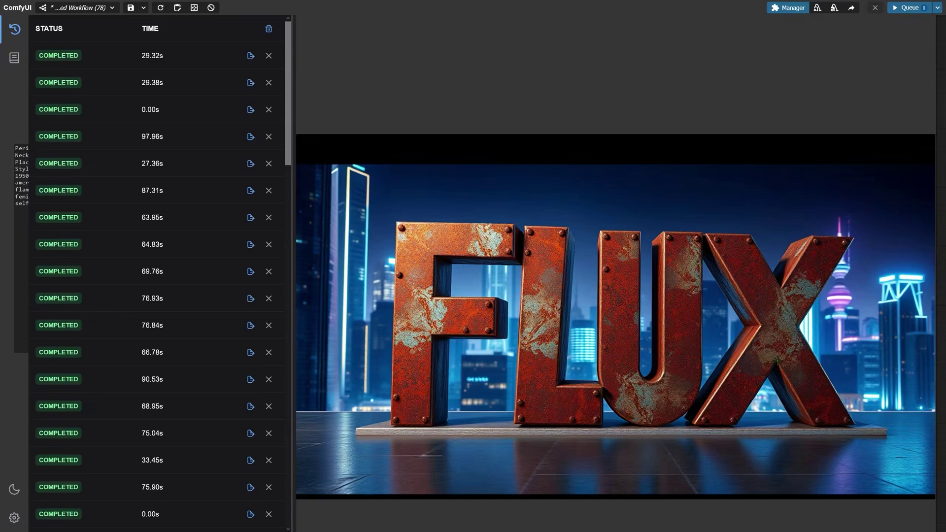
{"action": "scroll", "coordinate": [620, 331], "scroll_direction": "up", "scroll_amount": 2}
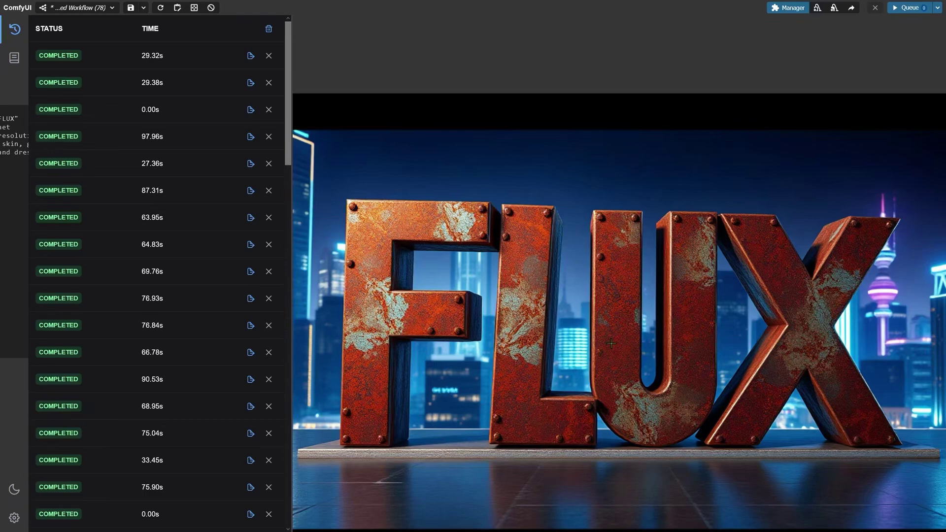
{"action": "scroll", "coordinate": [610, 343], "scroll_direction": "down", "scroll_amount": 1}
{"action": "scroll", "coordinate": [610, 346], "scroll_direction": "down", "scroll_amount": 1}
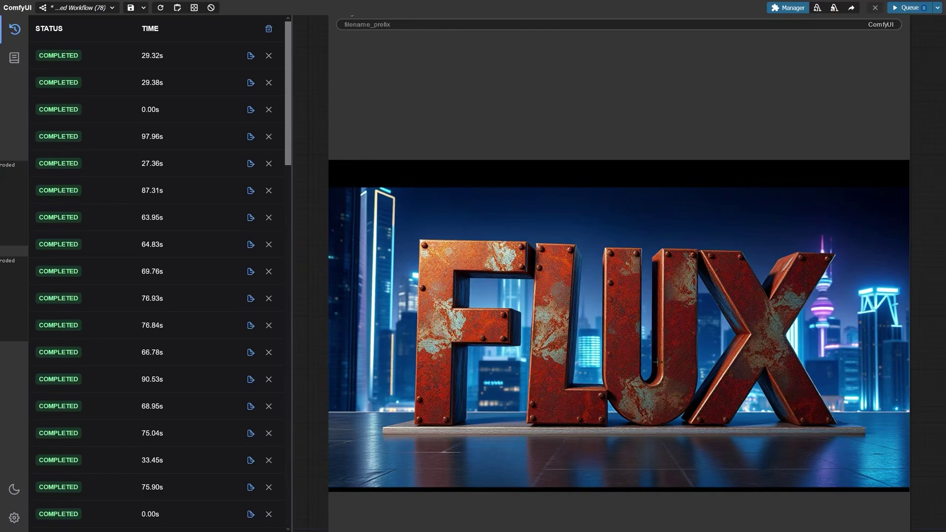
- Load the lava-filled FLUX run from history and raise its image in view
{"action": "left_click", "coordinate": [250, 217]}
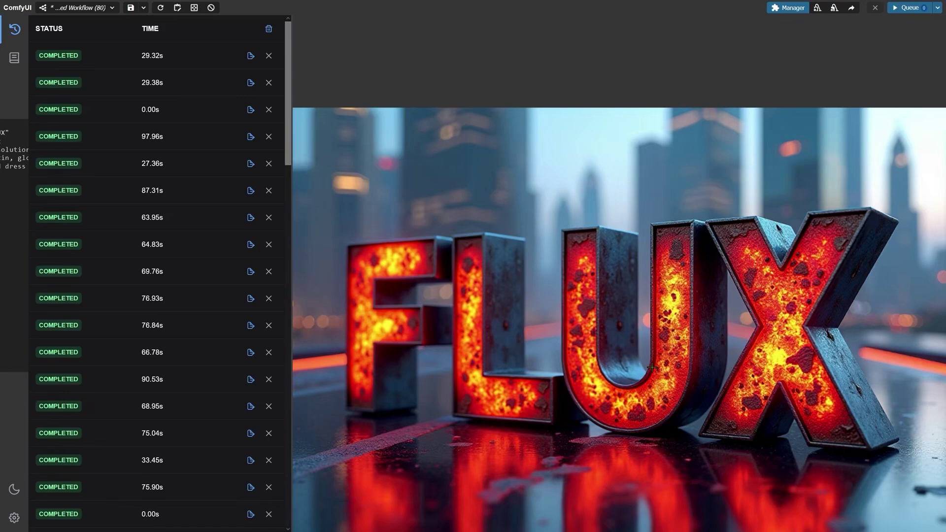
{"action": "left_click_drag", "start_coordinate": [648, 364], "coordinate": [653, 298]}
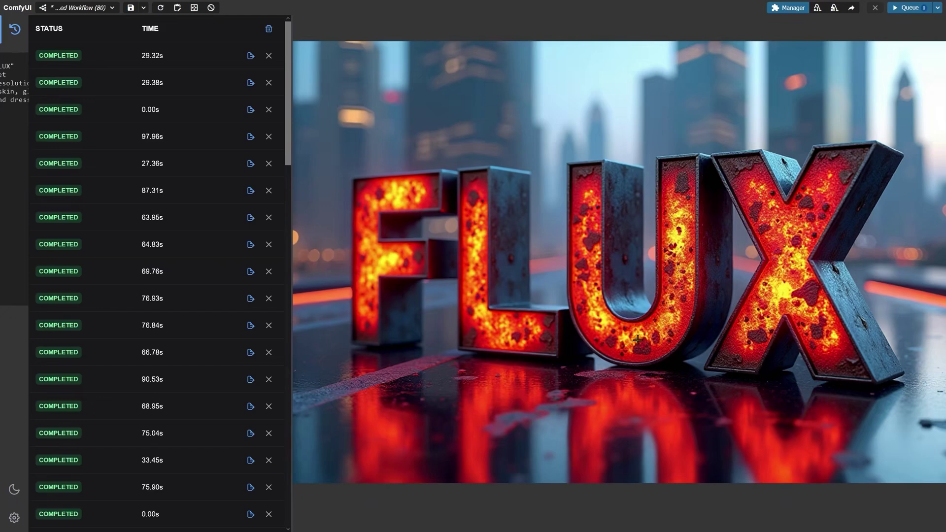
{"action": "scroll", "coordinate": [633, 345], "scroll_direction": "up", "scroll_amount": 1}
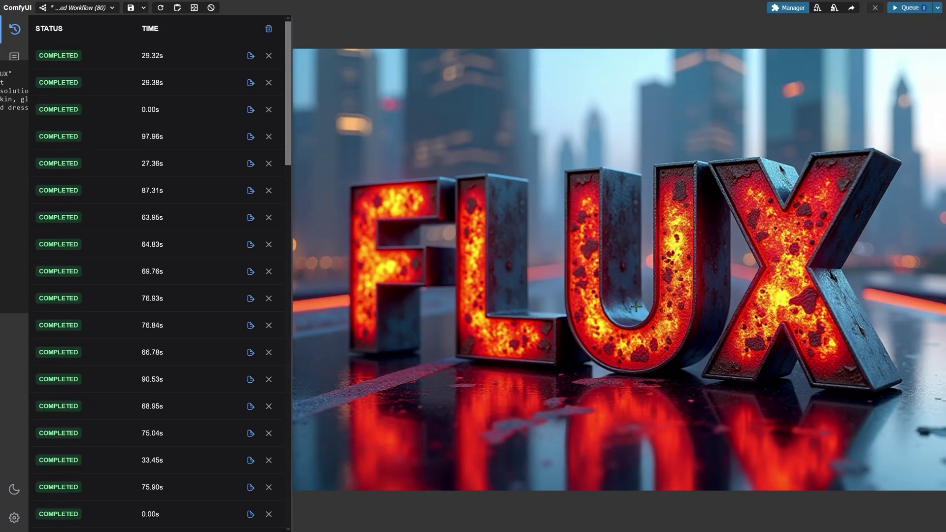
{"action": "scroll", "coordinate": [636, 306], "scroll_direction": "up", "scroll_amount": 2}
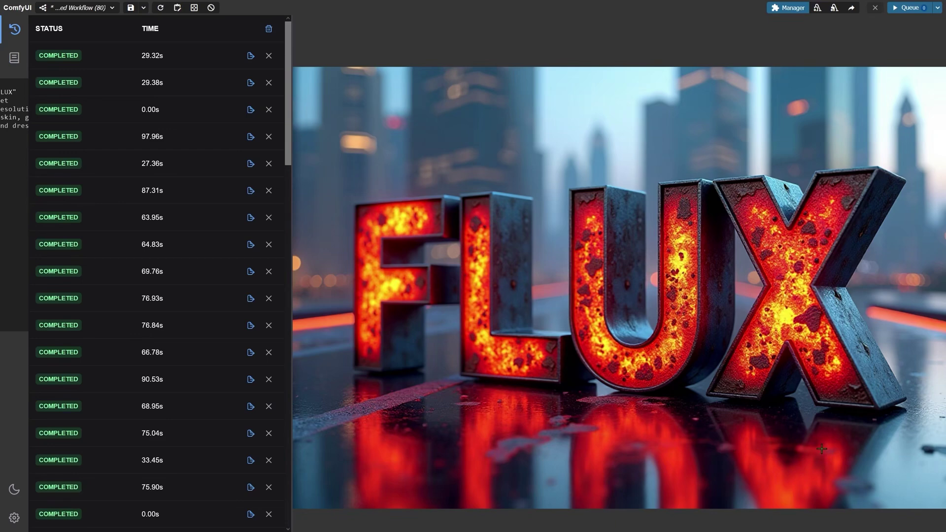
{"action": "scroll", "coordinate": [724, 263], "scroll_direction": "up", "scroll_amount": 1}
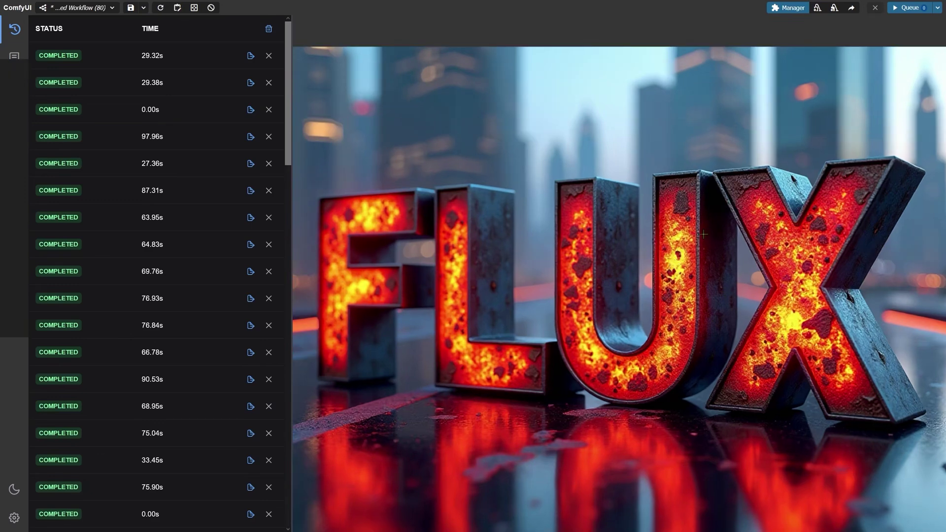
{"action": "scroll", "coordinate": [703, 234], "scroll_direction": "down", "scroll_amount": 1}
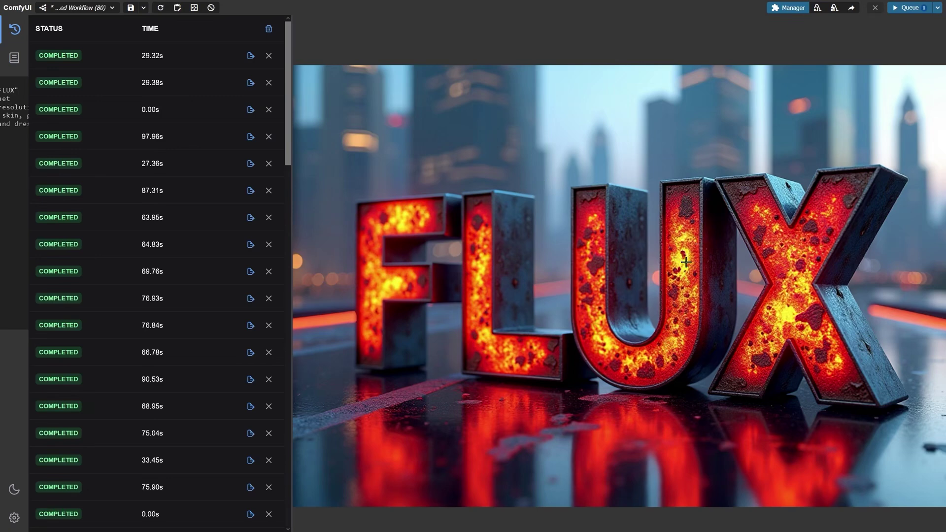
- Zoom further into the lava FLUX image and pan to bring the cut-off F back
{"action": "scroll", "coordinate": [415, 187], "scroll_direction": "up", "scroll_amount": 1}
{"action": "scroll", "coordinate": [426, 160], "scroll_direction": "up", "scroll_amount": 1}
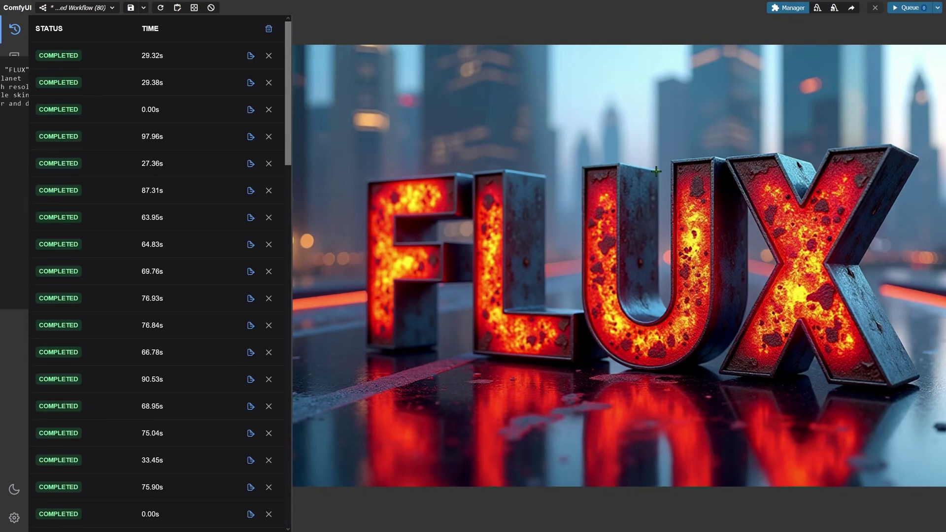
{"action": "scroll", "coordinate": [719, 163], "scroll_direction": "up", "scroll_amount": 1}
{"action": "scroll", "coordinate": [739, 132], "scroll_direction": "up", "scroll_amount": 1}
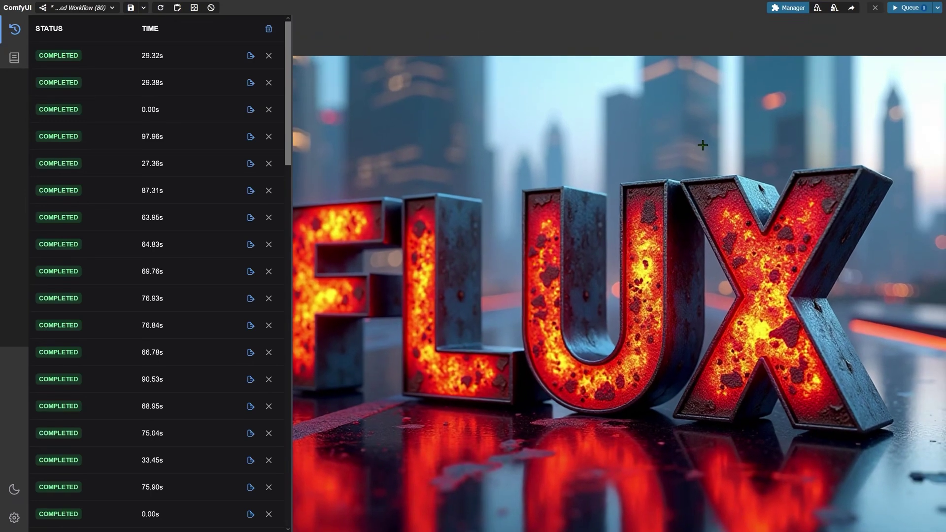
{"action": "scroll", "coordinate": [702, 145], "scroll_direction": "up", "scroll_amount": 1}
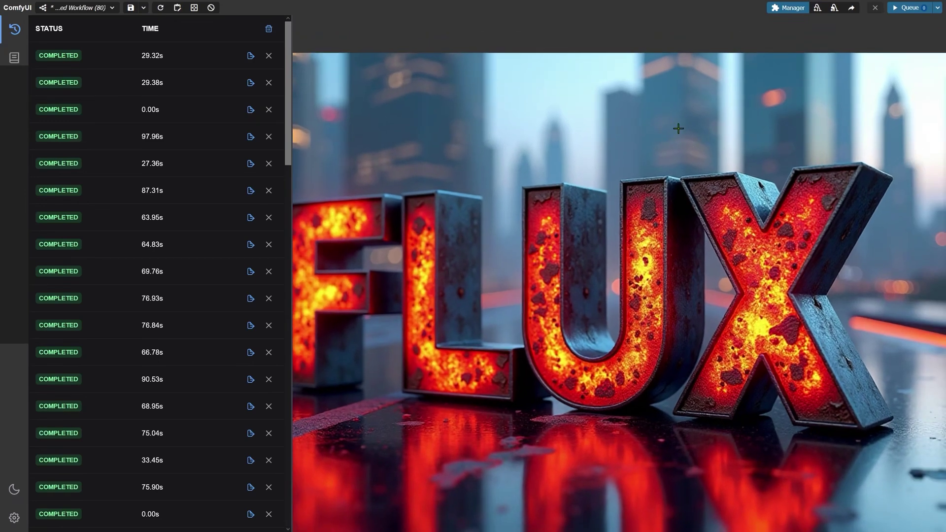
{"action": "left_click_drag", "start_coordinate": [703, 130], "coordinate": [942, 151]}
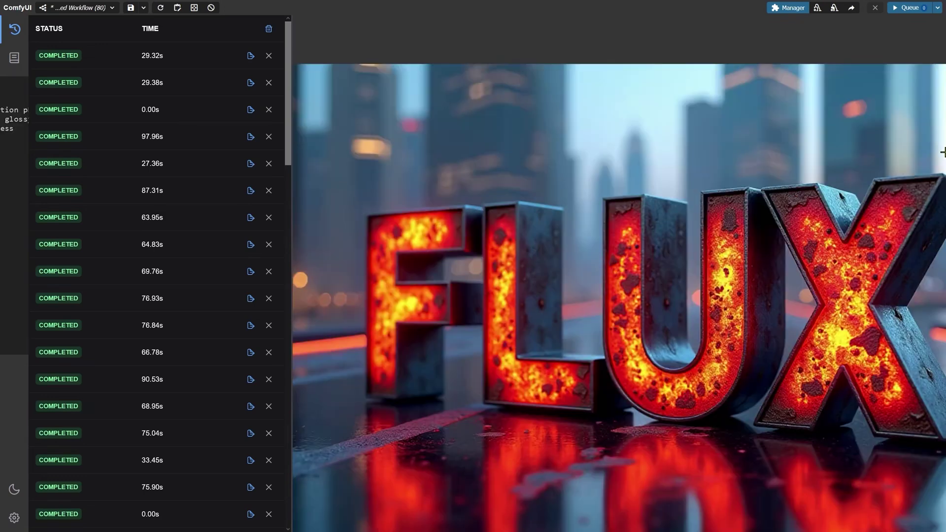
{"action": "left_click_drag", "start_coordinate": [806, 120], "coordinate": [680, 105]}
{"action": "left_click_drag", "start_coordinate": [566, 102], "coordinate": [594, 117]}
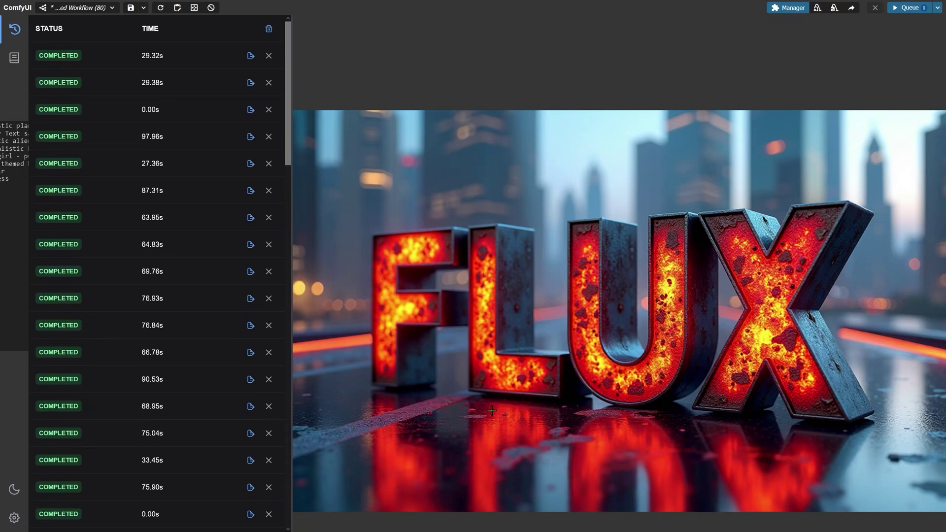
{"action": "scroll", "coordinate": [487, 418], "scroll_direction": "down", "scroll_amount": 3}
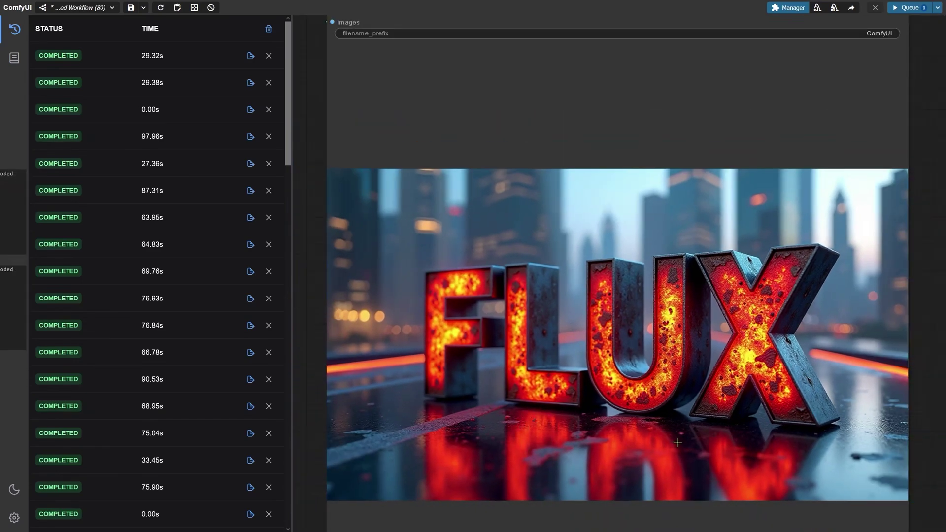
{"action": "scroll", "coordinate": [655, 420], "scroll_direction": "up", "scroll_amount": 3}
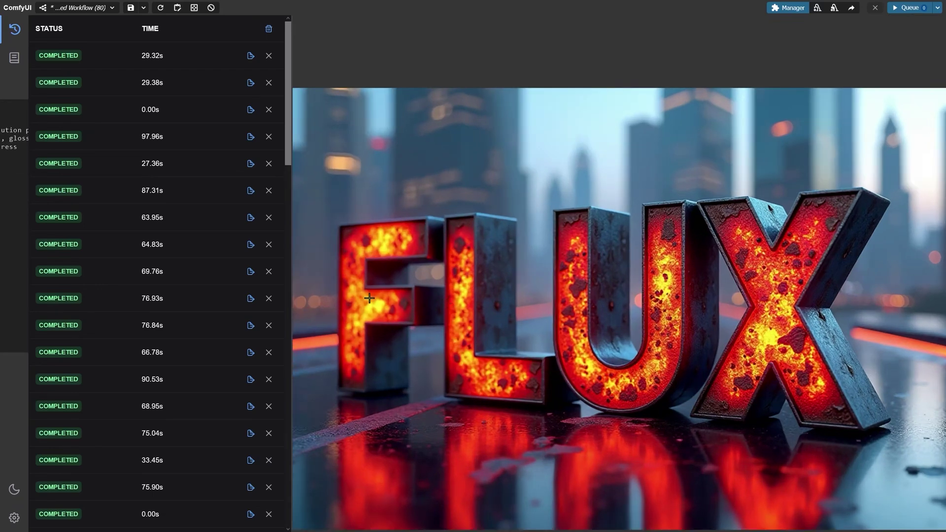
- Load the weathered-stone FLUX run, then the desert FLUX run, zooming into the preview
{"action": "left_click", "coordinate": [250, 218]}
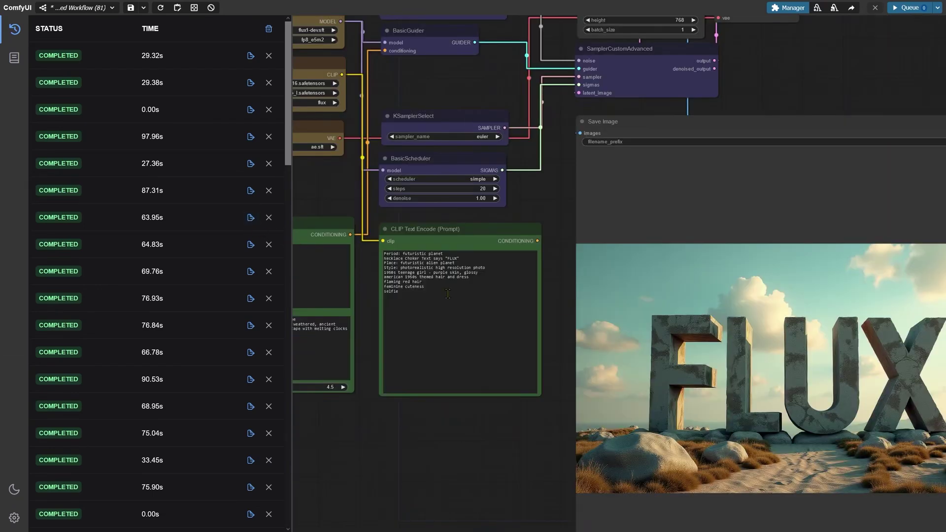
{"action": "scroll", "coordinate": [640, 306], "scroll_direction": "up", "scroll_amount": 3}
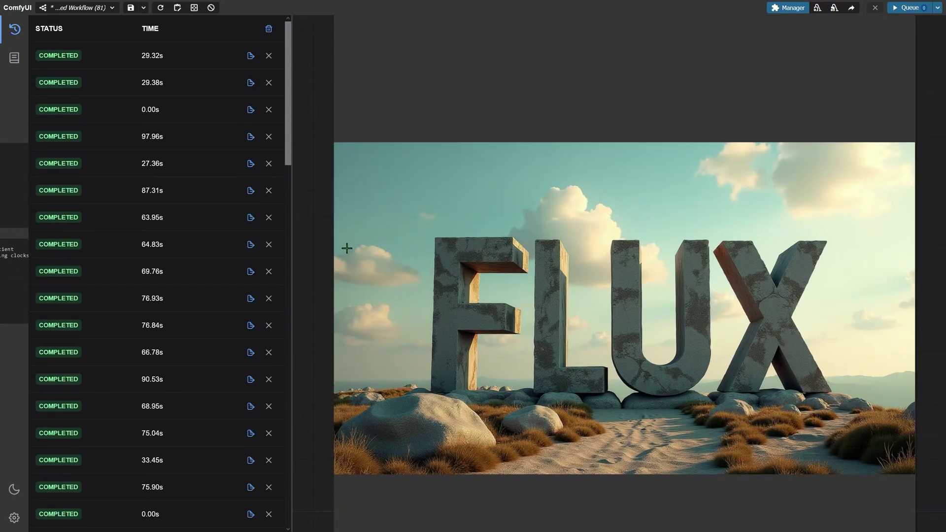
{"action": "left_click", "coordinate": [250, 272]}
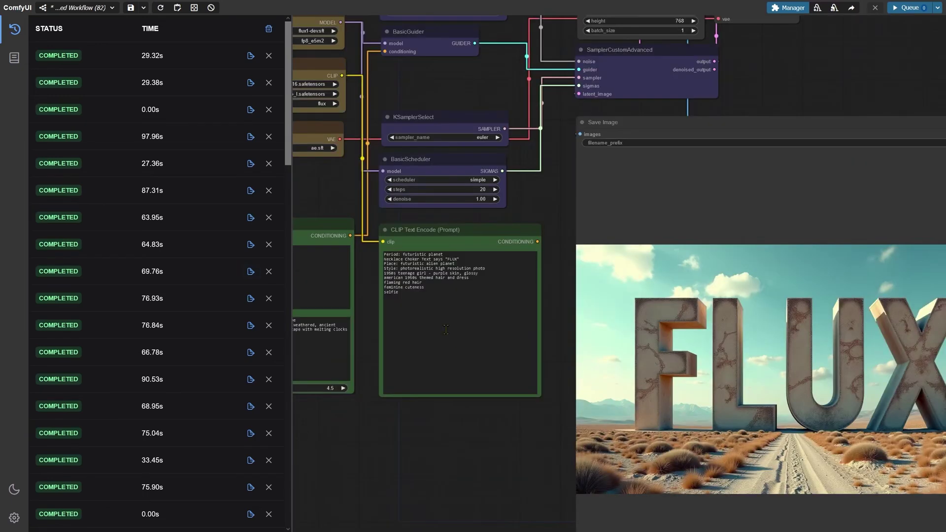
{"action": "scroll", "coordinate": [542, 331], "scroll_direction": "up", "scroll_amount": 2}
{"action": "scroll", "coordinate": [542, 331], "scroll_direction": "up", "scroll_amount": 2}
{"action": "scroll", "coordinate": [541, 331], "scroll_direction": "up", "scroll_amount": 1}
{"action": "scroll", "coordinate": [541, 331], "scroll_direction": "up", "scroll_amount": 2}
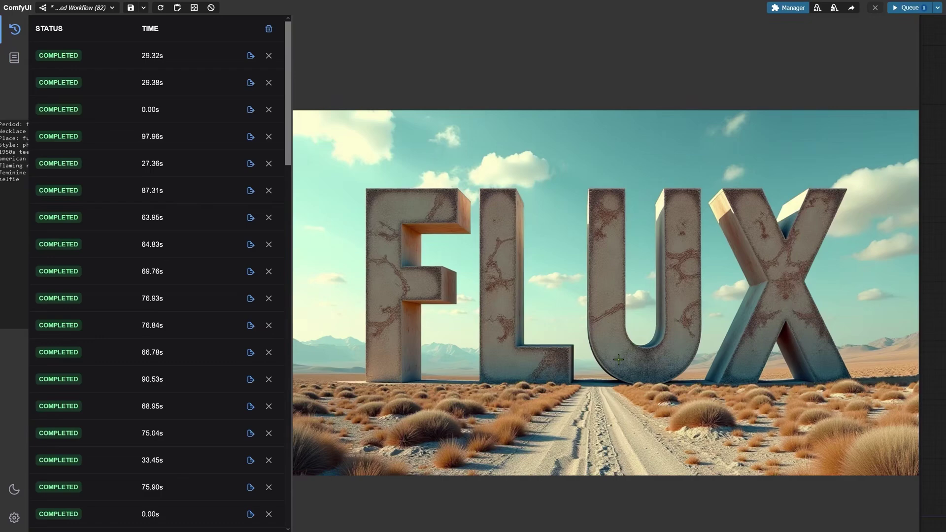
{"action": "scroll", "coordinate": [305, 340], "scroll_direction": "down", "scroll_amount": 1}
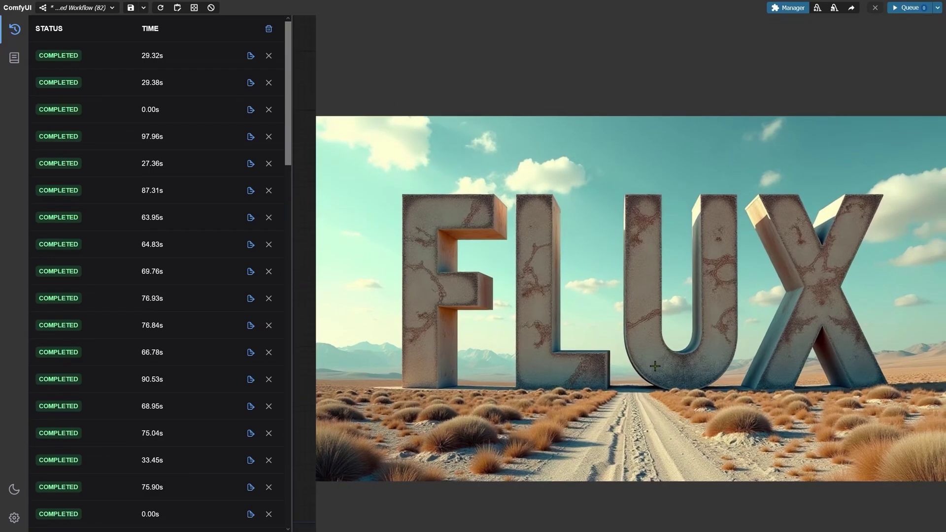
- Load the 76.84s clock-scene run and frame its whole output image
{"action": "left_click", "coordinate": [250, 325]}
{"action": "scroll", "coordinate": [532, 390], "scroll_direction": "up", "scroll_amount": 3}
{"action": "scroll", "coordinate": [667, 415], "scroll_direction": "up", "scroll_amount": 1}
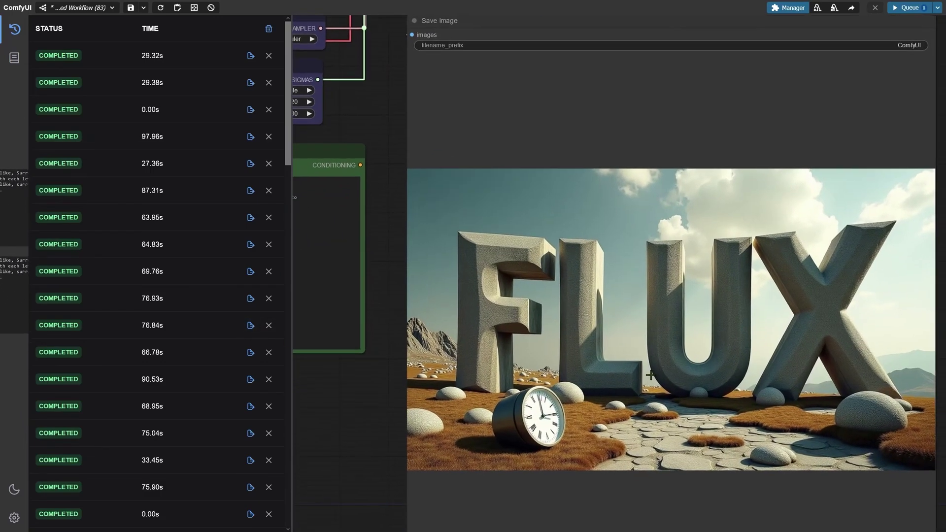
{"action": "scroll", "coordinate": [660, 394], "scroll_direction": "up", "scroll_amount": 1}
{"action": "scroll", "coordinate": [656, 376], "scroll_direction": "up", "scroll_amount": 1}
{"action": "scroll", "coordinate": [663, 377], "scroll_direction": "up", "scroll_amount": 1}
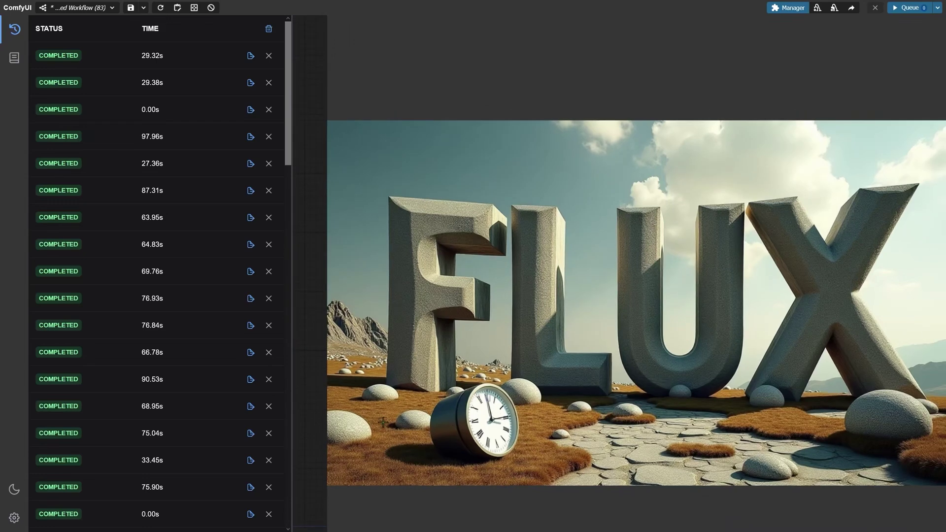
{"action": "scroll", "coordinate": [477, 400], "scroll_direction": "down", "scroll_amount": 1}
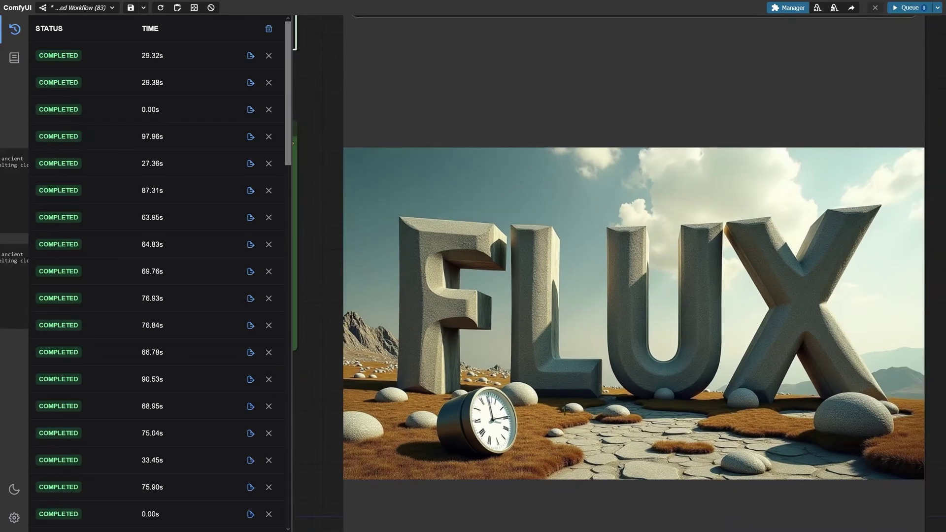
{"action": "mouse_move", "coordinate": [565, 409]}
{"action": "left_mouse_down"}
{"action": "mouse_move", "coordinate": [540, 420]}
{"action": "mouse_move", "coordinate": [559, 395]}
{"action": "left_mouse_up"}
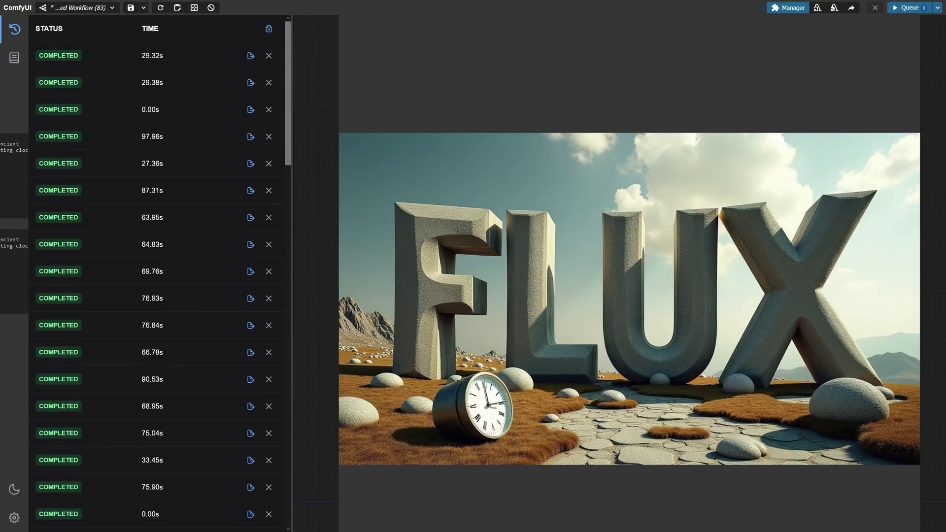
- Load the 66.78s history run, zooming into and back out of its FLUX preview
{"action": "left_click", "coordinate": [251, 352]}
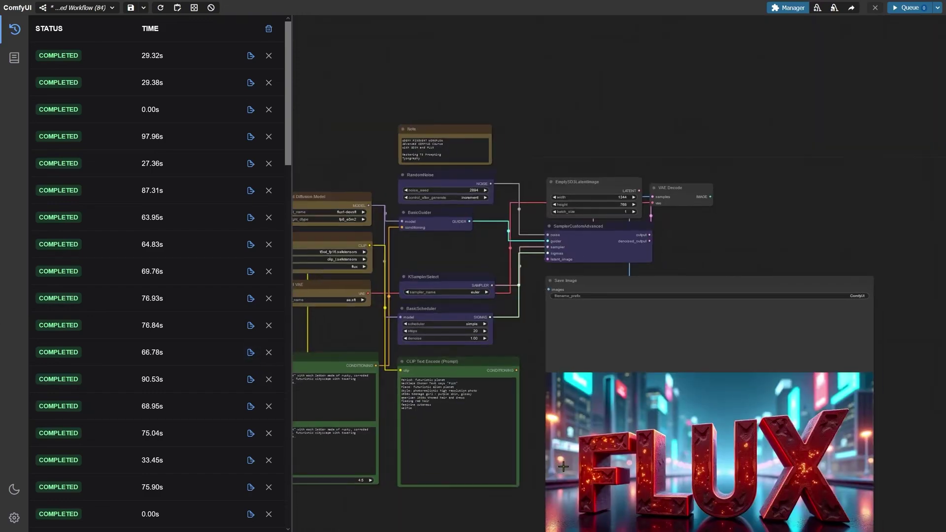
{"action": "scroll", "coordinate": [712, 409], "scroll_direction": "up", "scroll_amount": 3}
{"action": "scroll", "coordinate": [712, 409], "scroll_direction": "up", "scroll_amount": 1}
{"action": "scroll", "coordinate": [699, 409], "scroll_direction": "up", "scroll_amount": 1}
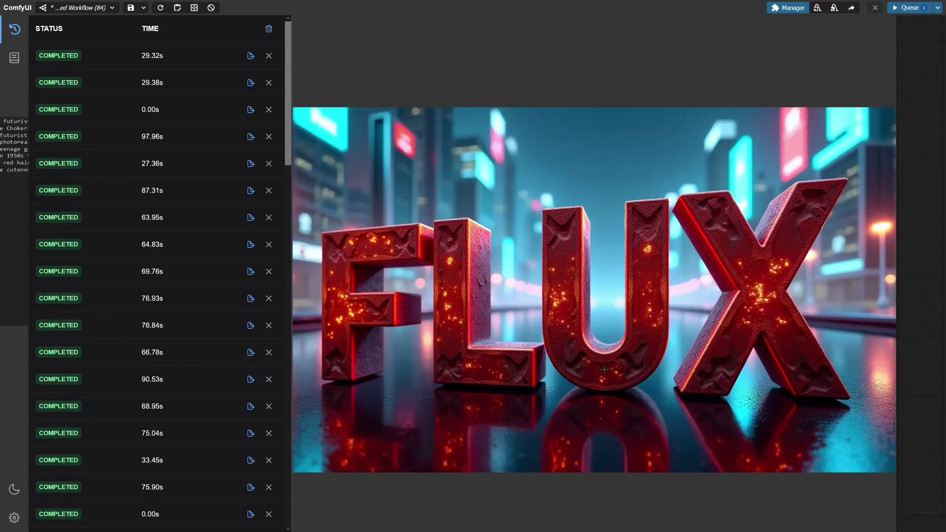
{"action": "scroll", "coordinate": [670, 406], "scroll_direction": "up", "scroll_amount": 1}
{"action": "scroll", "coordinate": [644, 404], "scroll_direction": "up", "scroll_amount": 1}
{"action": "scroll", "coordinate": [649, 404], "scroll_direction": "down", "scroll_amount": 1}
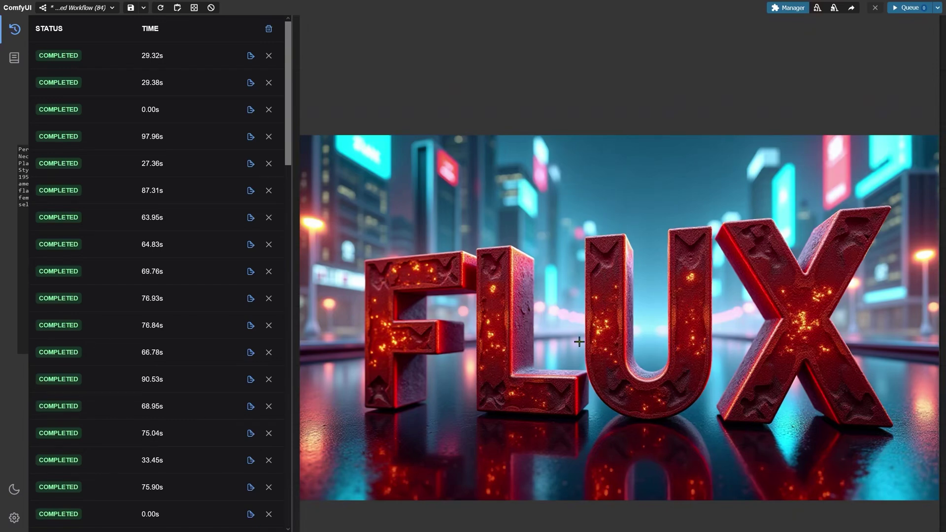
{"action": "scroll", "coordinate": [511, 345], "scroll_direction": "down", "scroll_amount": 1}
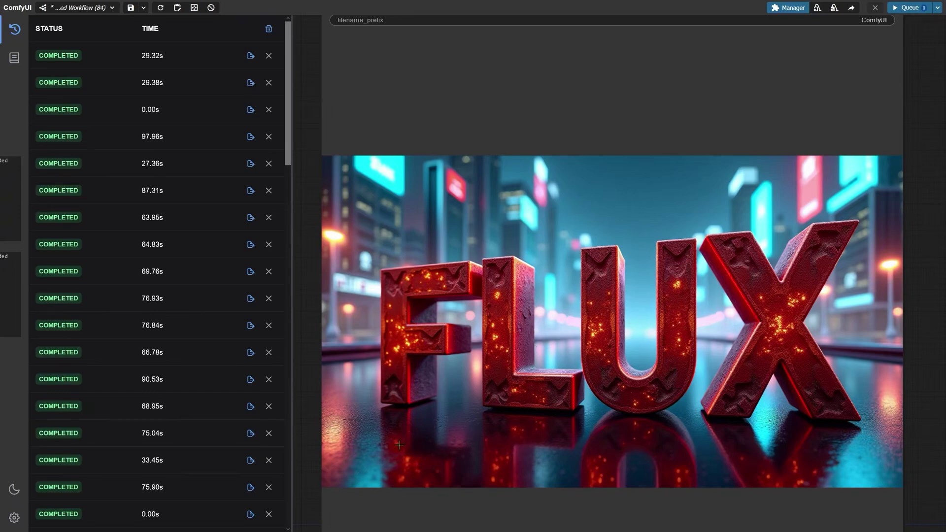
{"action": "scroll", "coordinate": [419, 430], "scroll_direction": "down", "scroll_amount": 1}
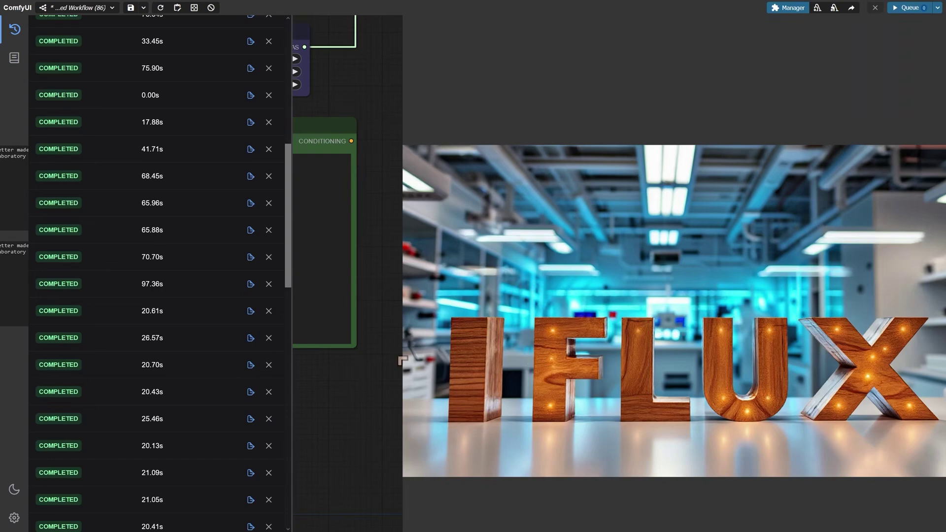
{"action": "scroll", "coordinate": [414, 359], "scroll_direction": "up", "scroll_amount": 1}
{"action": "scroll", "coordinate": [422, 359], "scroll_direction": "up", "scroll_amount": 1}
{"action": "scroll", "coordinate": [443, 362], "scroll_direction": "up", "scroll_amount": 1}
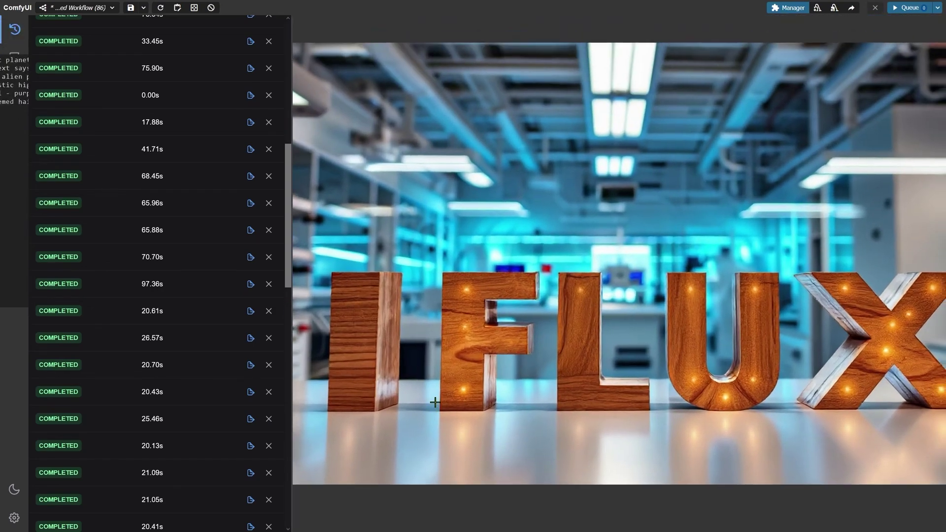
{"action": "scroll", "coordinate": [574, 342], "scroll_direction": "up", "scroll_amount": 1}
{"action": "left_click_drag", "start_coordinate": [682, 317], "coordinate": [630, 313]}
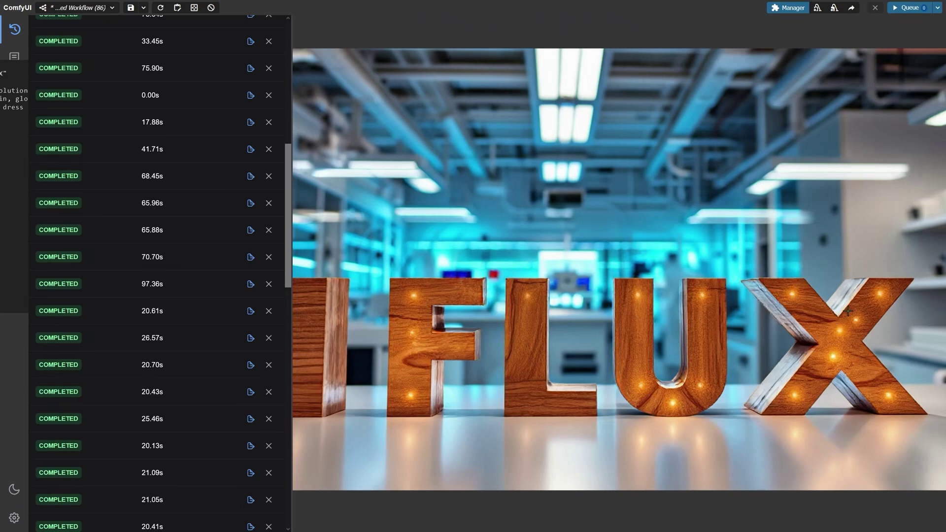
{"action": "left_click_drag", "start_coordinate": [613, 411], "coordinate": [653, 415]}
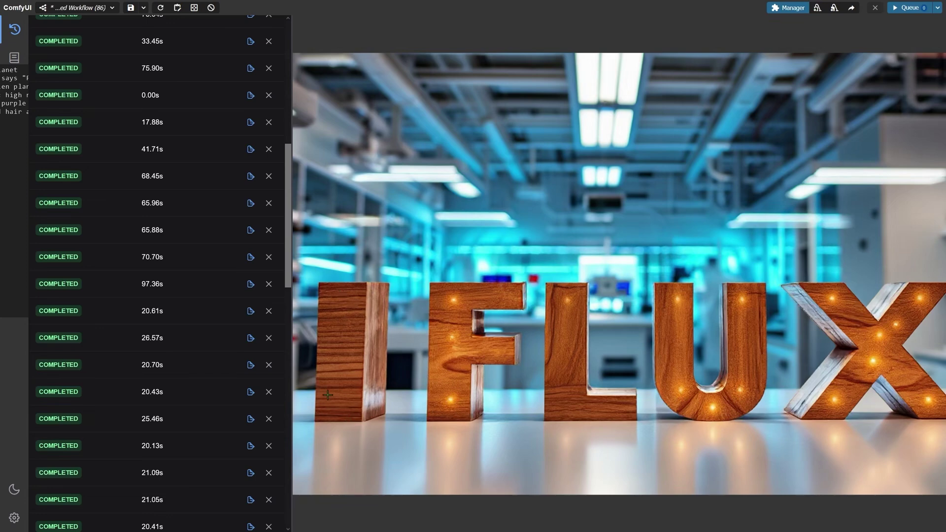
{"action": "left_click_drag", "start_coordinate": [358, 435], "coordinate": [370, 443]}
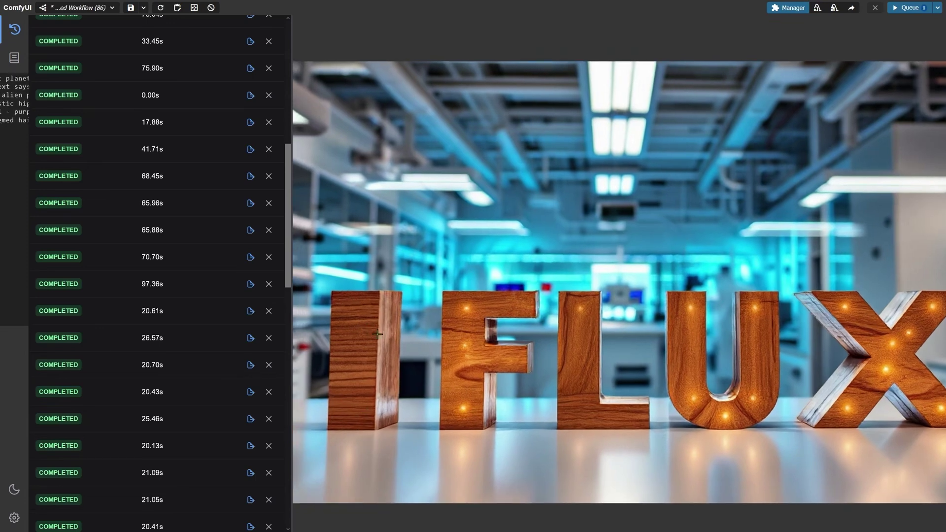
{"action": "left_click_drag", "start_coordinate": [620, 480], "coordinate": [587, 479]}
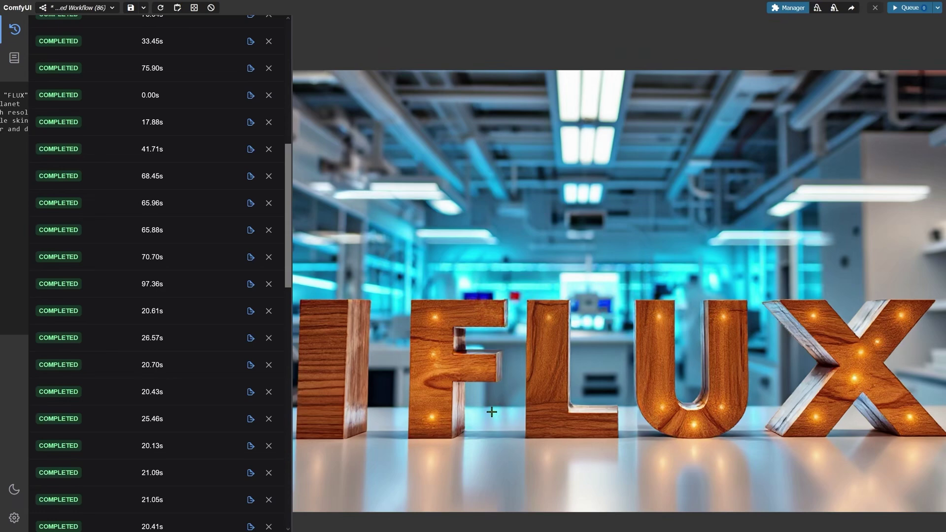
{"action": "scroll", "coordinate": [364, 391], "scroll_direction": "down", "scroll_amount": 1}
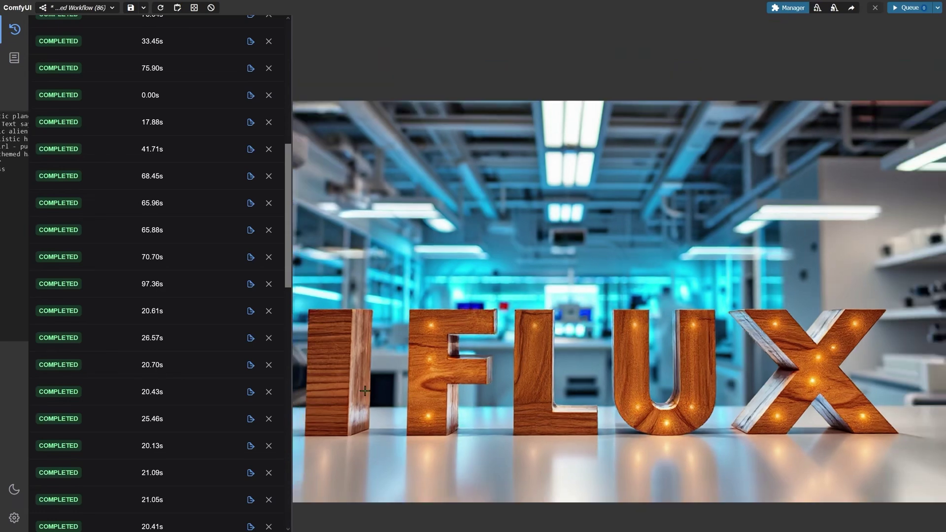
{"action": "scroll", "coordinate": [427, 417], "scroll_direction": "up", "scroll_amount": 1}
{"action": "scroll", "coordinate": [442, 425], "scroll_direction": "up", "scroll_amount": 1}
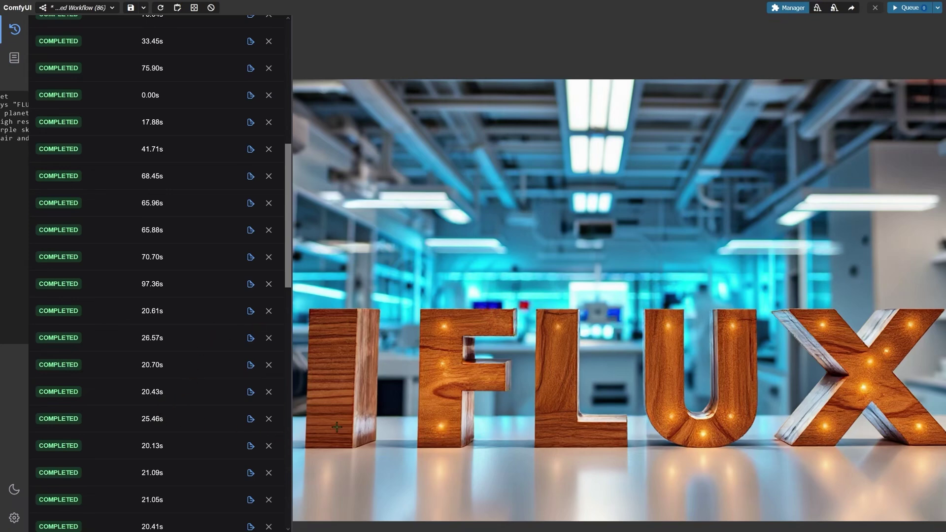
{"action": "scroll", "coordinate": [416, 469], "scroll_direction": "up", "scroll_amount": 1}
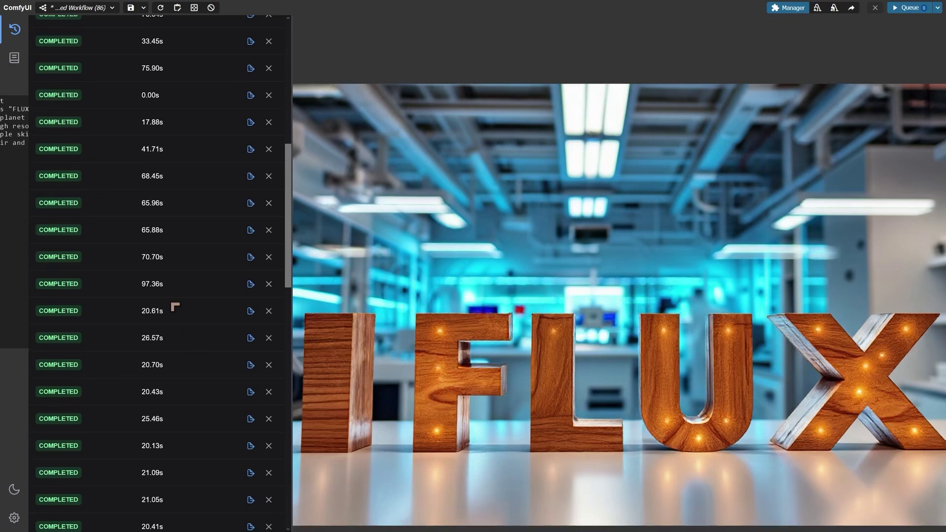
- Scroll the queue history to the top and load the 76.93s run
{"action": "scroll", "coordinate": [205, 249], "scroll_direction": "up", "scroll_amount": 3}
{"action": "scroll", "coordinate": [218, 254], "scroll_direction": "up", "scroll_amount": 2}
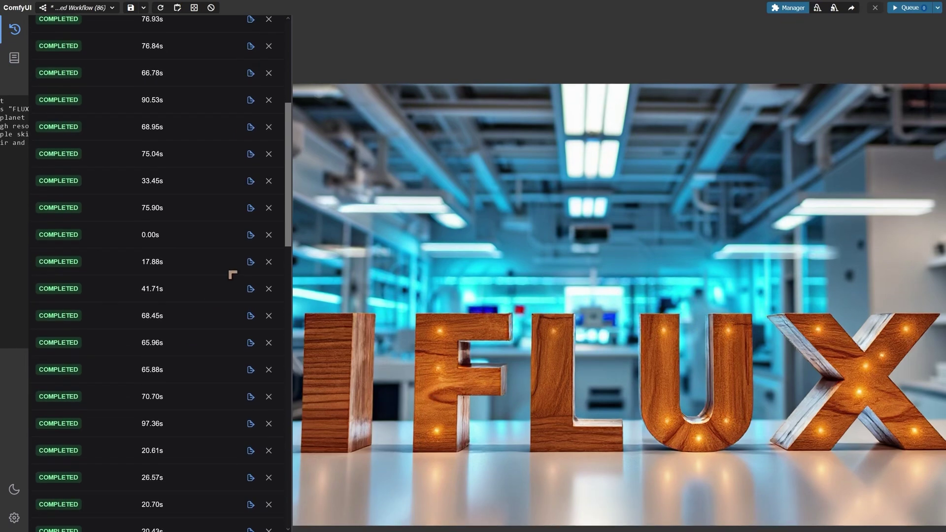
{"action": "scroll", "coordinate": [232, 271], "scroll_direction": "up", "scroll_amount": 4}
{"action": "scroll", "coordinate": [241, 281], "scroll_direction": "up", "scroll_amount": 3}
{"action": "scroll", "coordinate": [243, 276], "scroll_direction": "up", "scroll_amount": 1}
{"action": "scroll", "coordinate": [244, 268], "scroll_direction": "up", "scroll_amount": 1}
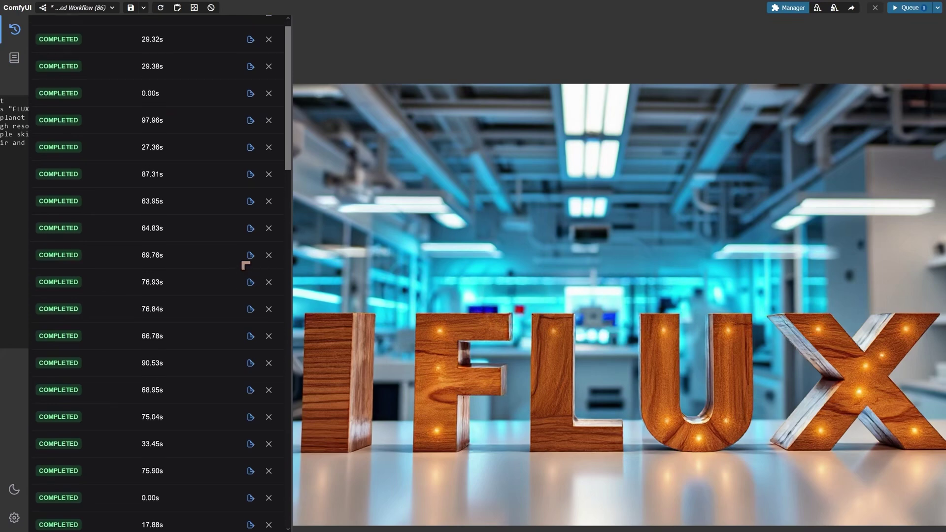
{"action": "scroll", "coordinate": [246, 268], "scroll_direction": "up", "scroll_amount": 1}
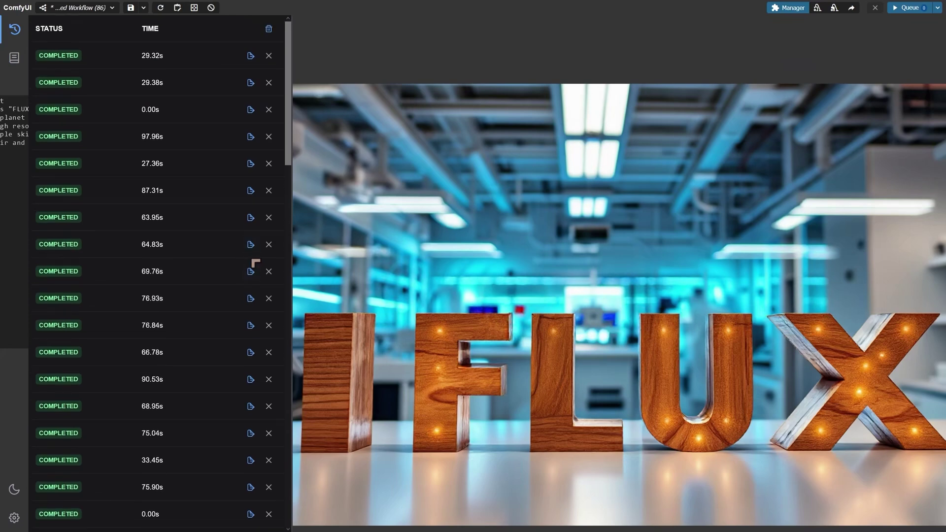
{"action": "left_click", "coordinate": [251, 298]}
{"action": "left_click", "coordinate": [407, 350]}
- Zoom the preview, reopen the 76.93s run, then load the 76.84s run
{"action": "scroll", "coordinate": [341, 397], "scroll_direction": "up", "scroll_amount": 2}
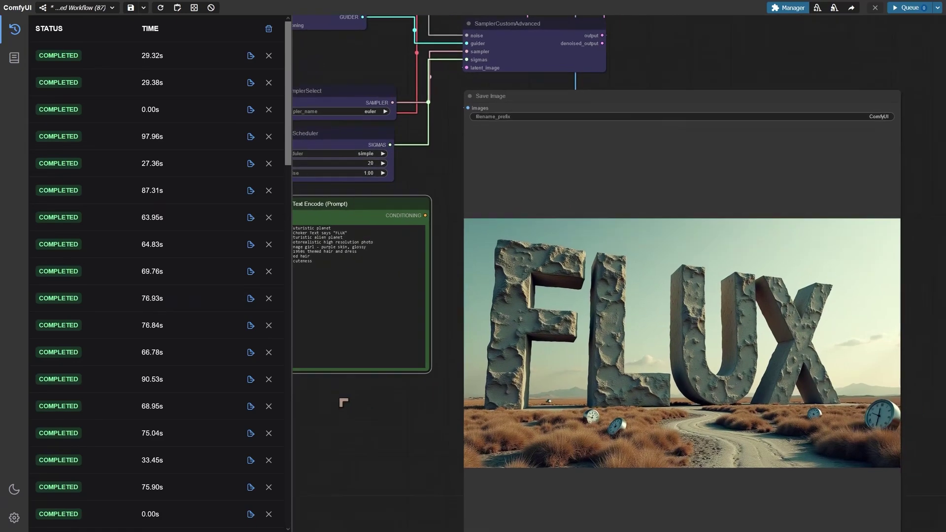
{"action": "scroll", "coordinate": [317, 380], "scroll_direction": "up", "scroll_amount": 2}
{"action": "scroll", "coordinate": [364, 389], "scroll_direction": "up", "scroll_amount": 1}
{"action": "scroll", "coordinate": [401, 392], "scroll_direction": "up", "scroll_amount": 1}
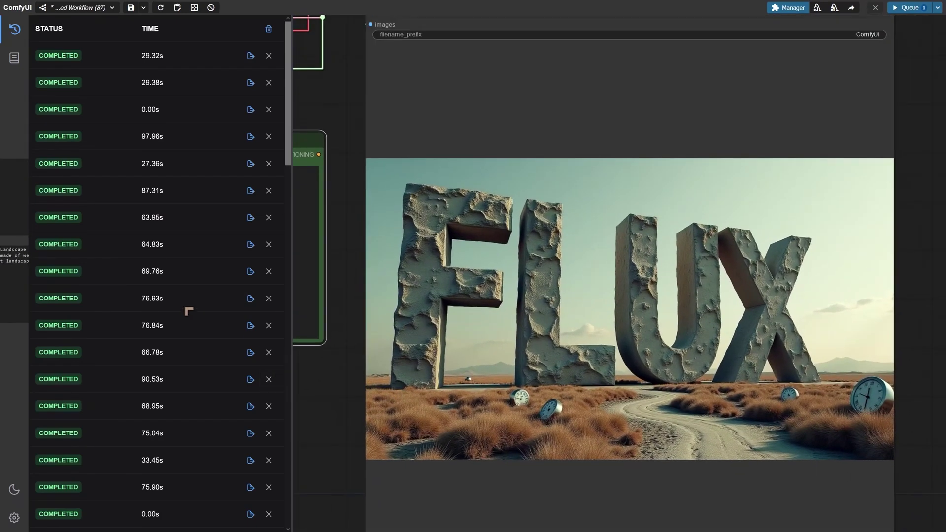
{"action": "left_click", "coordinate": [250, 298]}
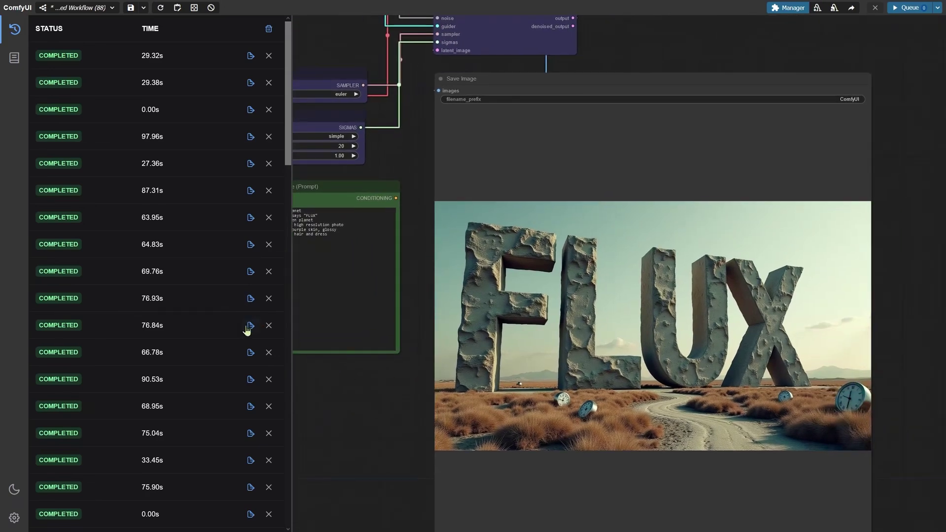
{"action": "left_click", "coordinate": [248, 326]}
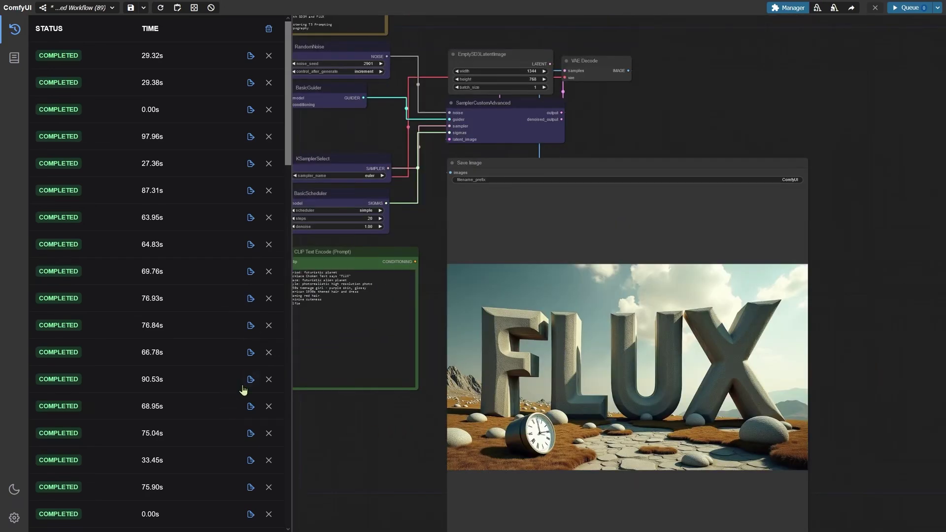
{"action": "left_click", "coordinate": [251, 433]}
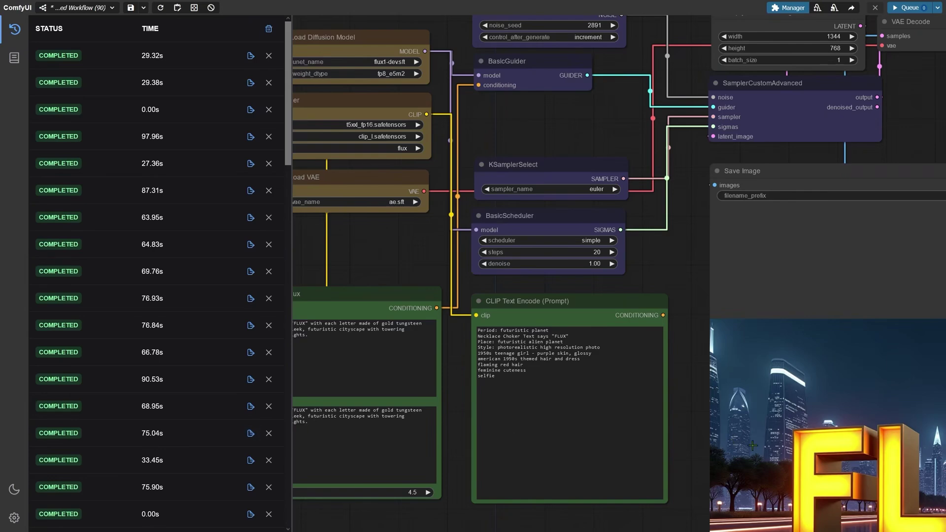
{"action": "scroll", "coordinate": [752, 445], "scroll_direction": "up", "scroll_amount": 5}
{"action": "scroll", "coordinate": [364, 277], "scroll_direction": "up", "scroll_amount": 2}
{"action": "scroll", "coordinate": [342, 288], "scroll_direction": "up", "scroll_amount": 2}
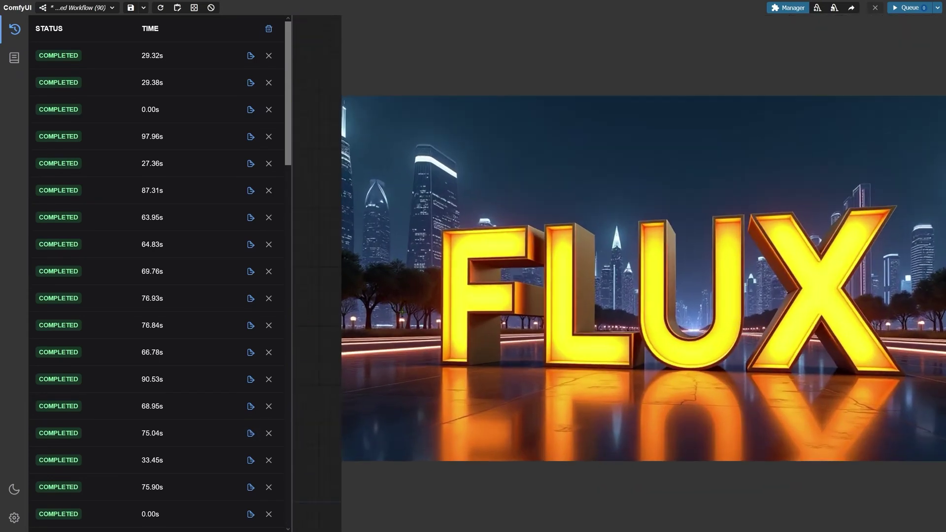